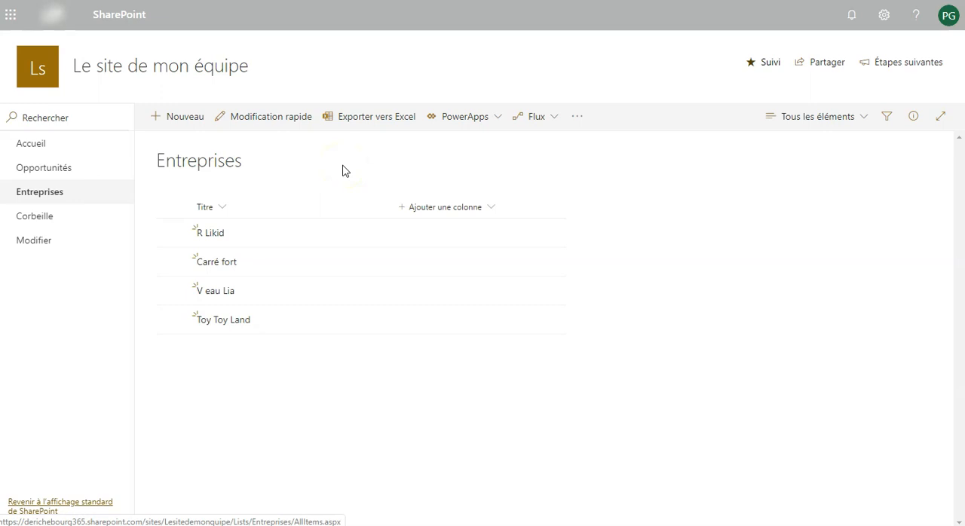
# Browse the existing Opportunités and Entreprises lists
pyautogui.click(58, 166)
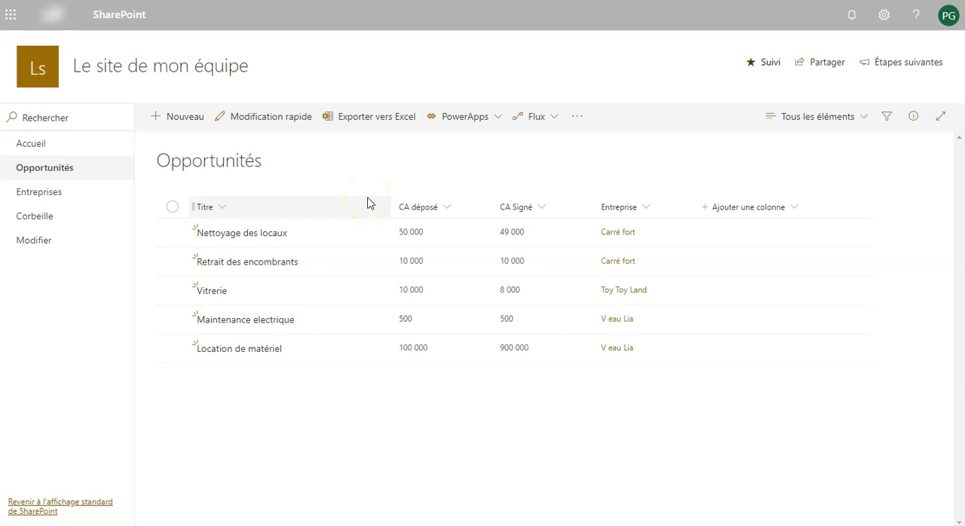
pyautogui.click(104, 174)
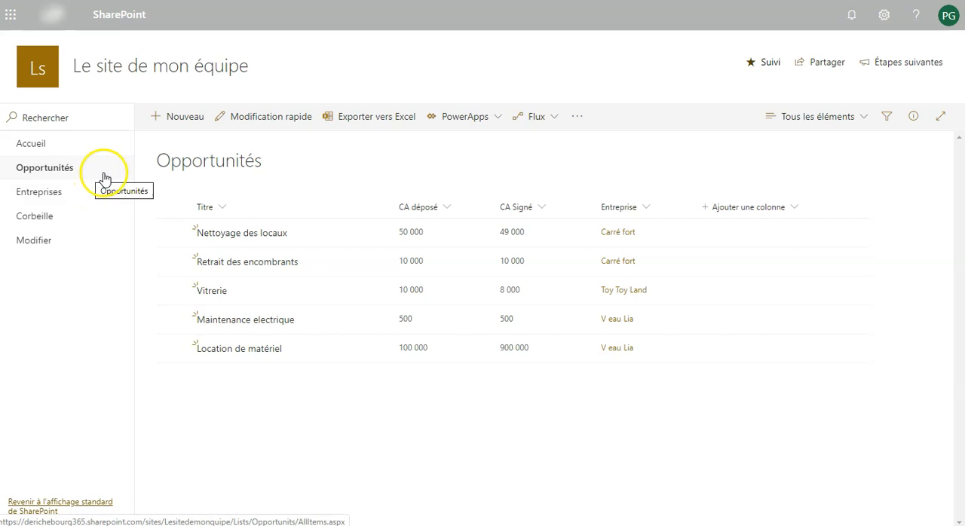
pyautogui.click(62, 197)
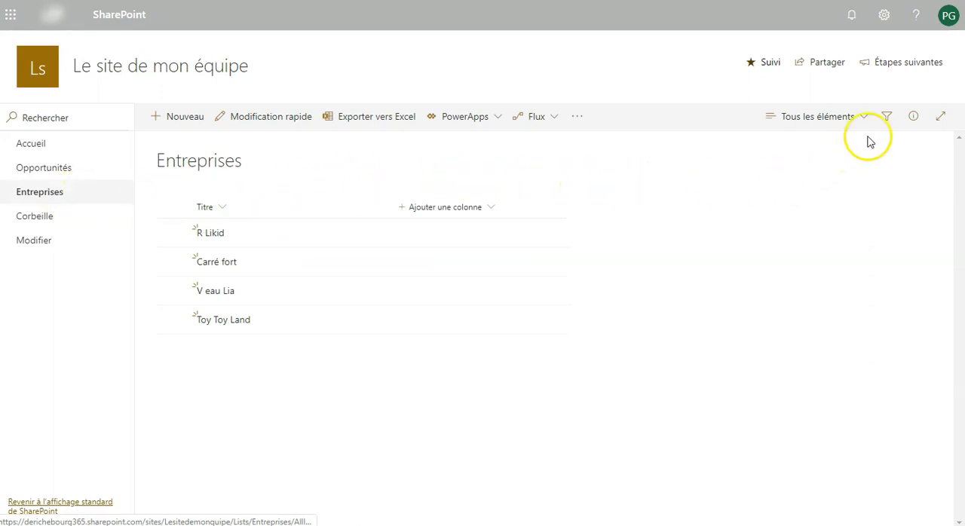
# Delete the Entreprises list through its list settings, confirming the deletion
pyautogui.click(886, 19)
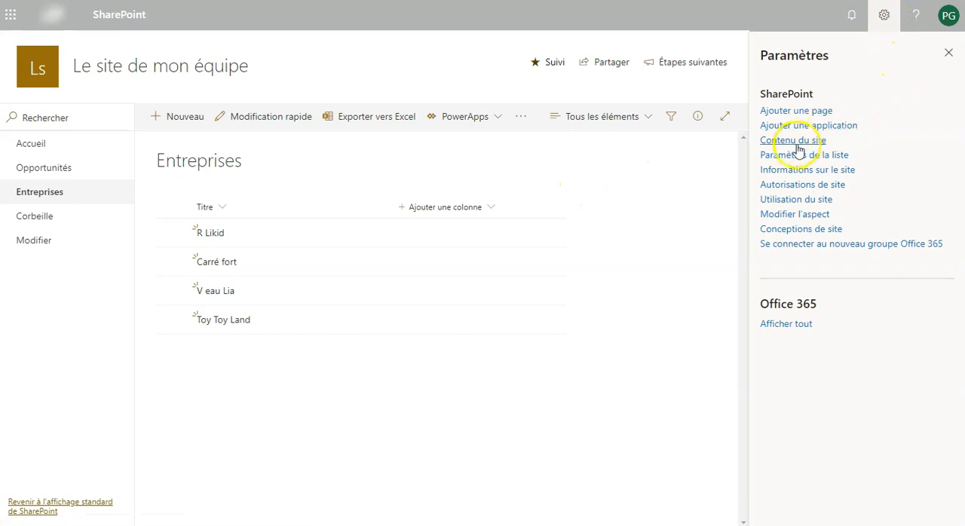
pyautogui.click(781, 156)
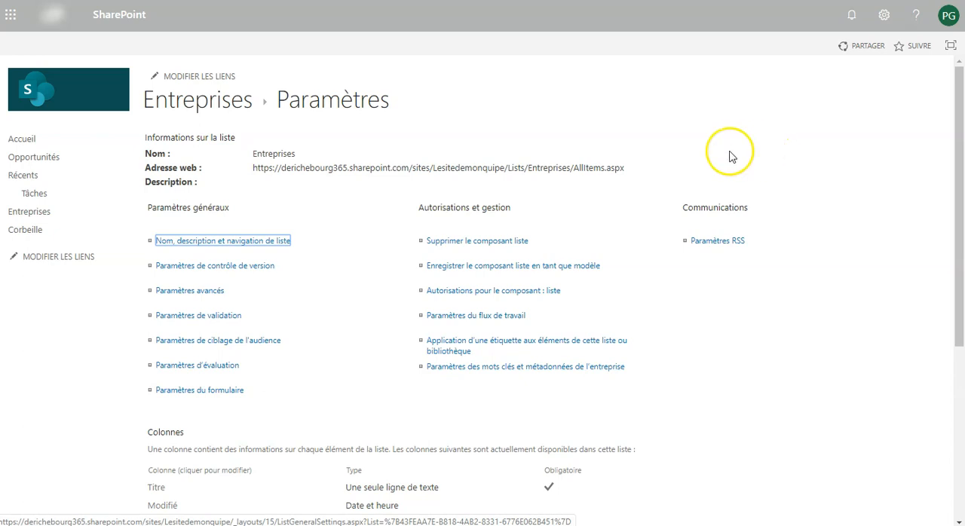
pyautogui.click(475, 242)
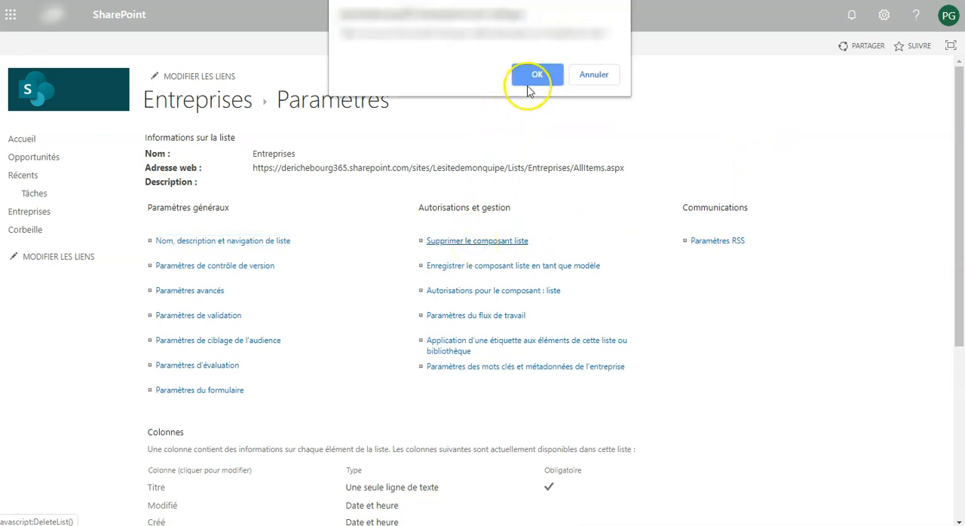
pyautogui.click(536, 74)
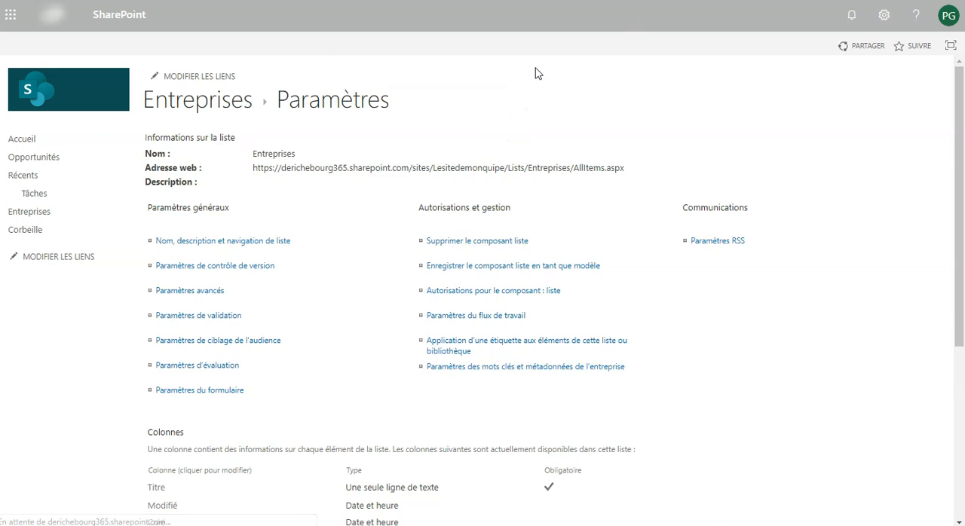
# Open the Opportunités list and delete it through its list settings, confirming the deletion
pyautogui.click(68, 168)
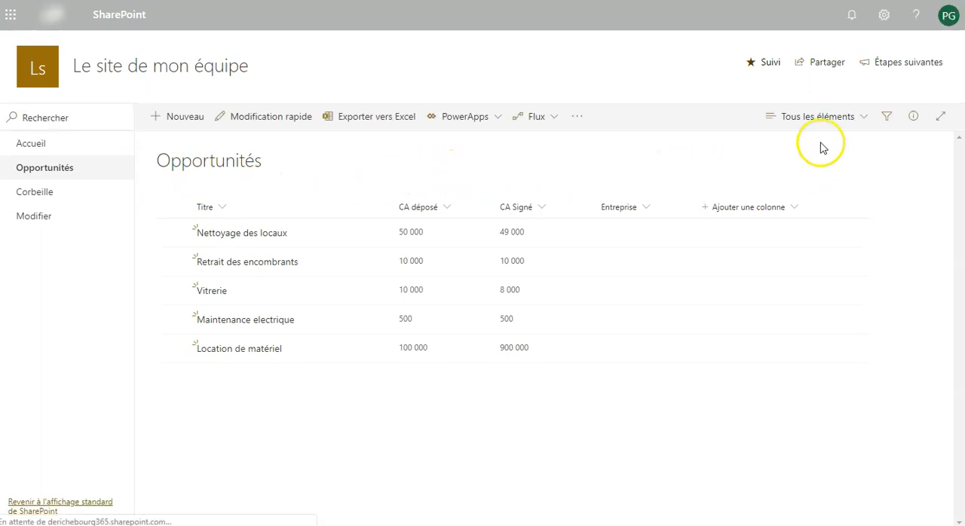
pyautogui.click(884, 15)
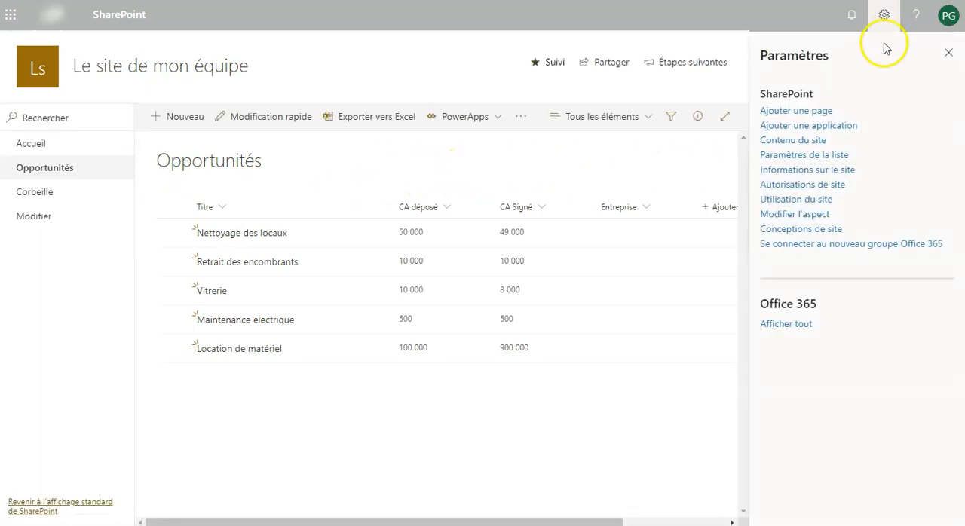
pyautogui.click(794, 156)
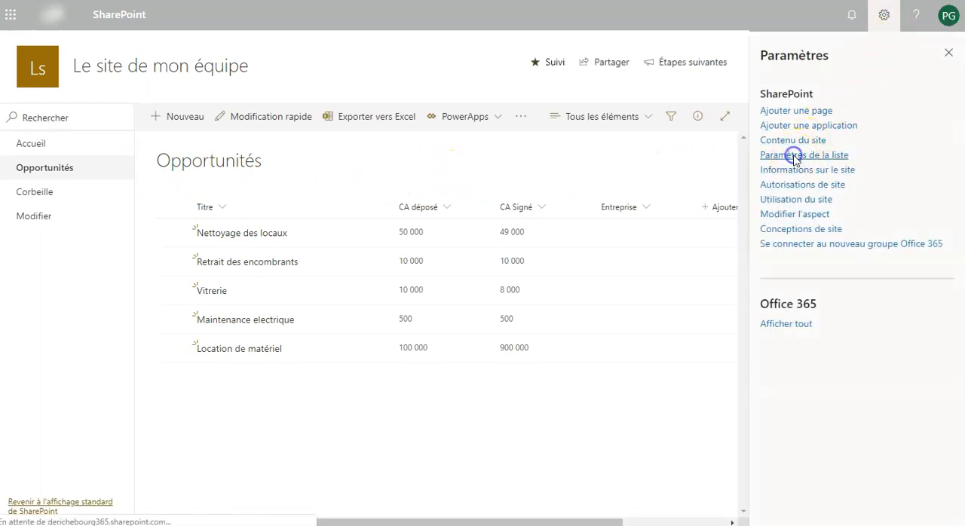
pyautogui.click(465, 243)
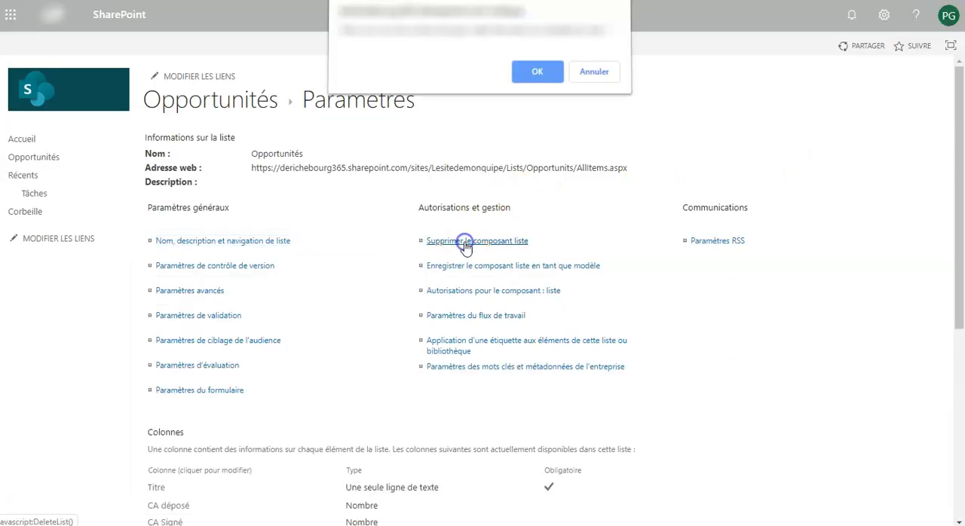
pyautogui.click(528, 71)
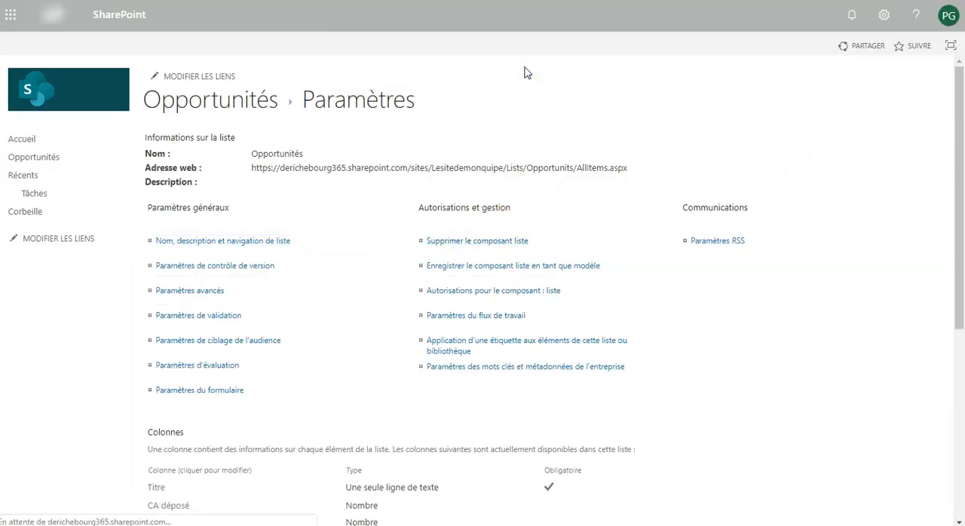
pyautogui.click(528, 79)
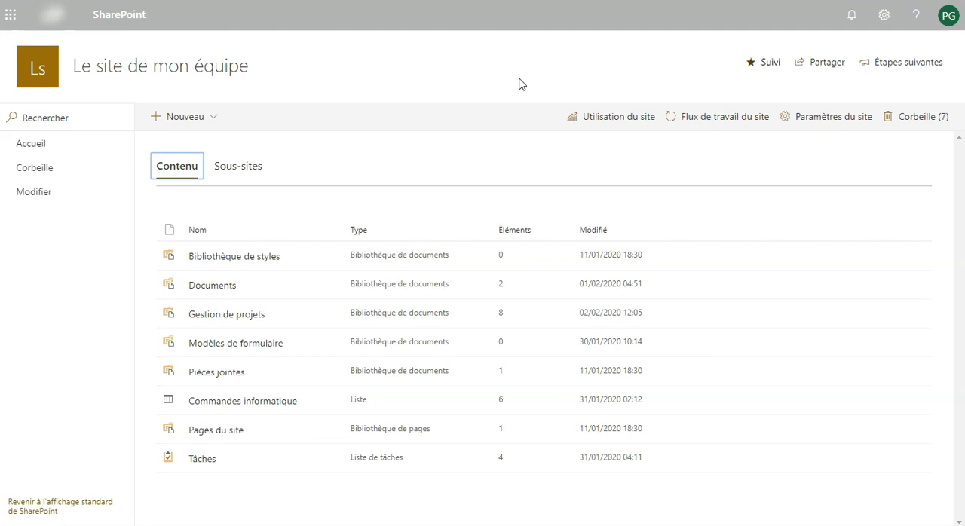
# From the site contents, create a new list named Entreprises
pyautogui.click(885, 29)
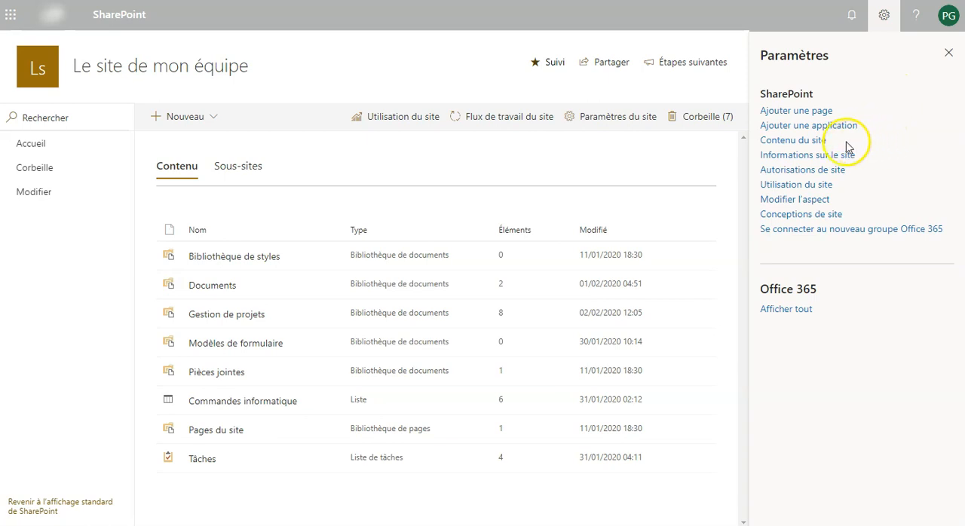
pyautogui.click(781, 143)
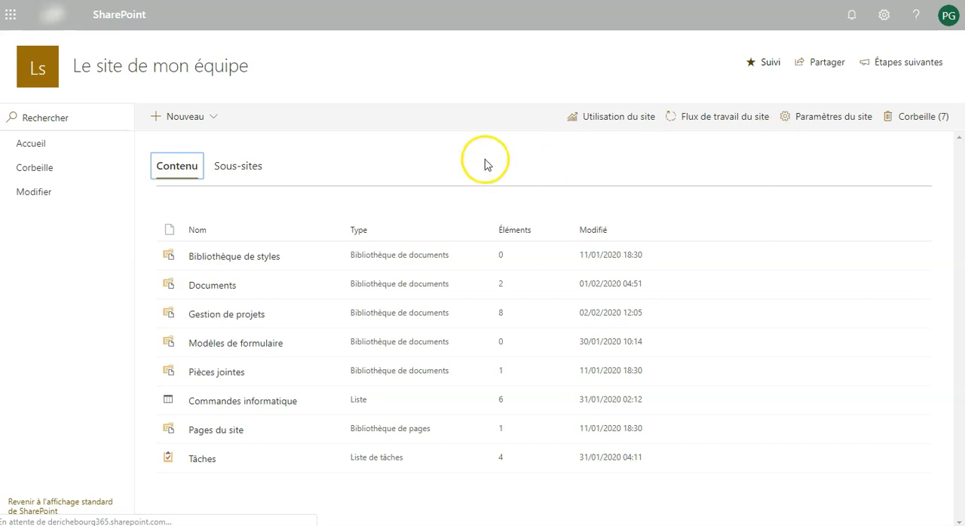
pyautogui.click(198, 121)
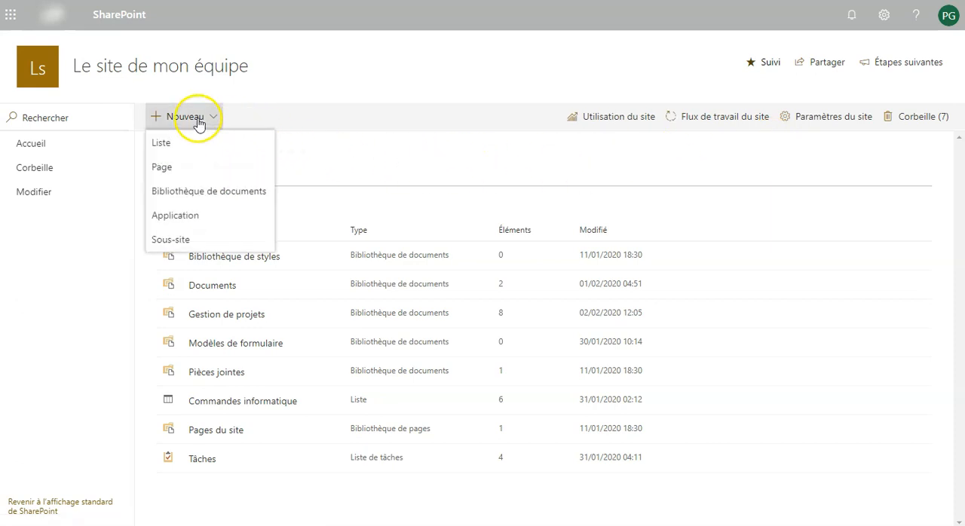
pyautogui.click(175, 144)
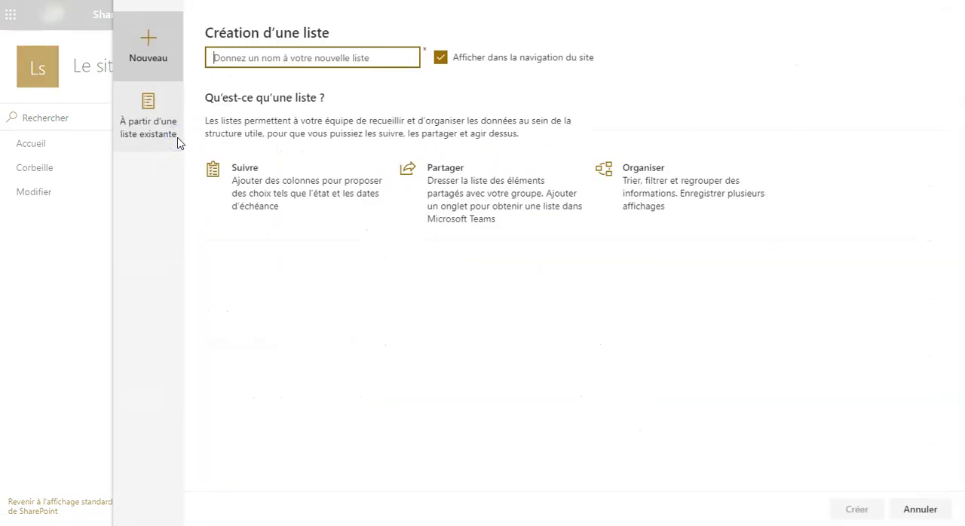
pyautogui.write('Entreprises')
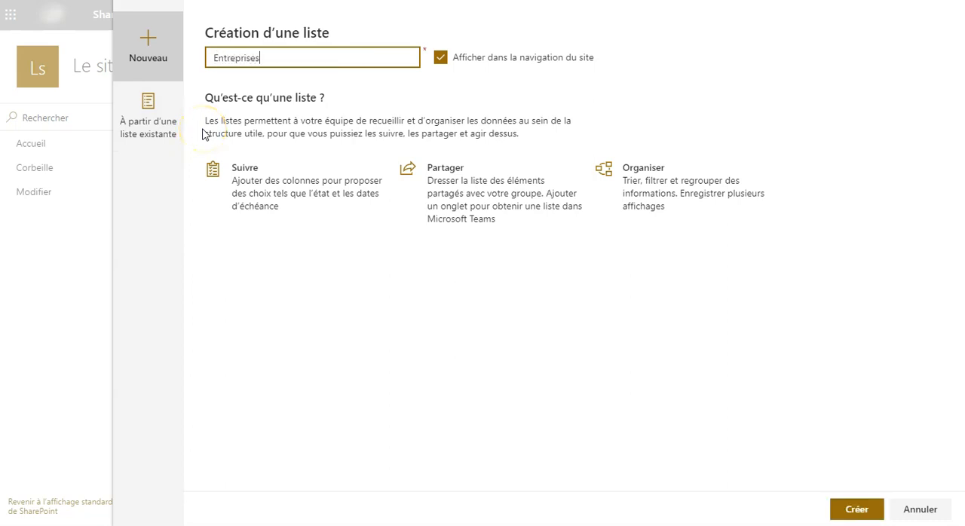
pyautogui.click(850, 511)
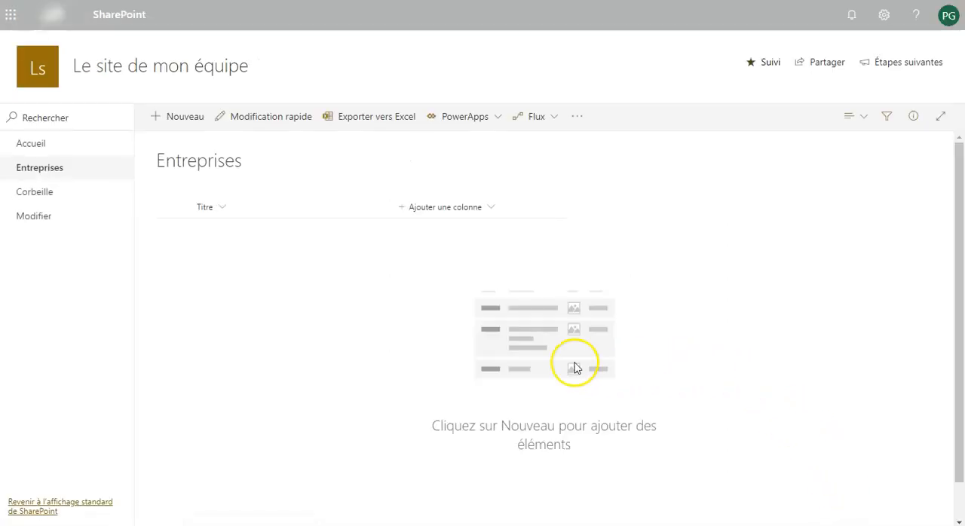
# Add a new item titled Carré Fort to the Entreprises list and save it
pyautogui.click(187, 121)
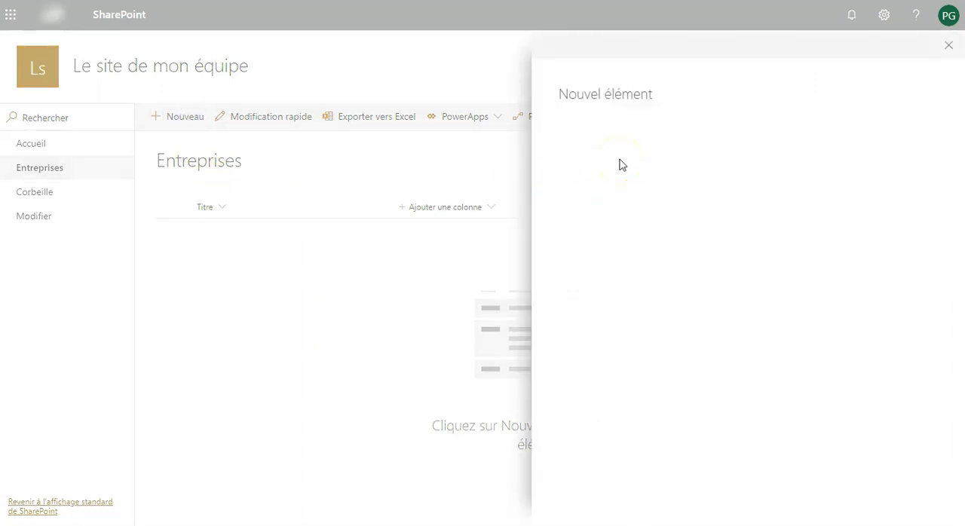
pyautogui.click(602, 137)
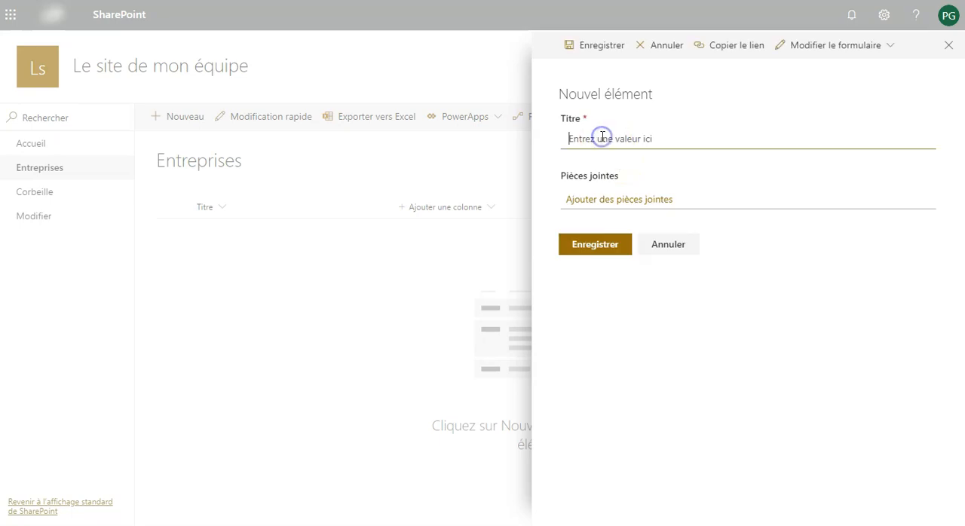
pyautogui.write('c')
pyautogui.write('arré Fort')
pyautogui.click(602, 141)
pyautogui.click(587, 245)
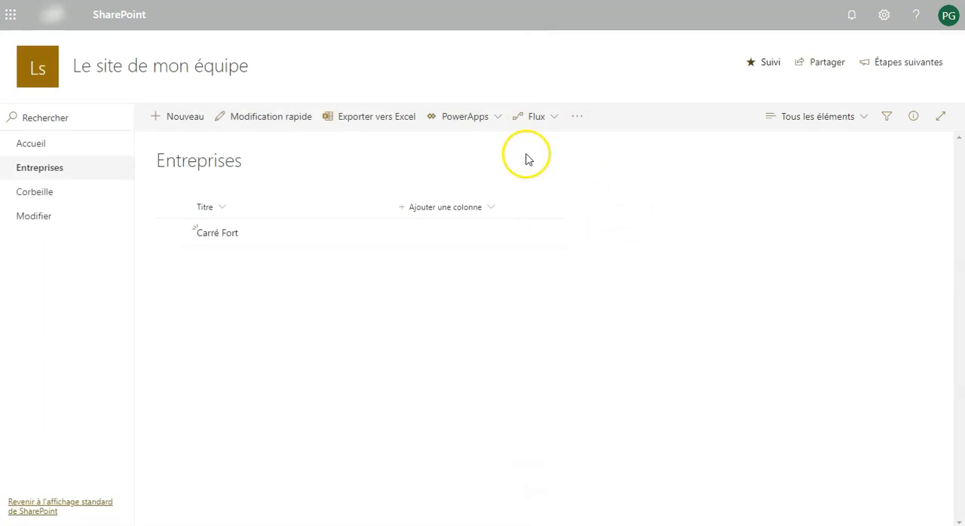
# Switch the list to quick edit and enter V Eau Lia as the next title
pyautogui.click(259, 121)
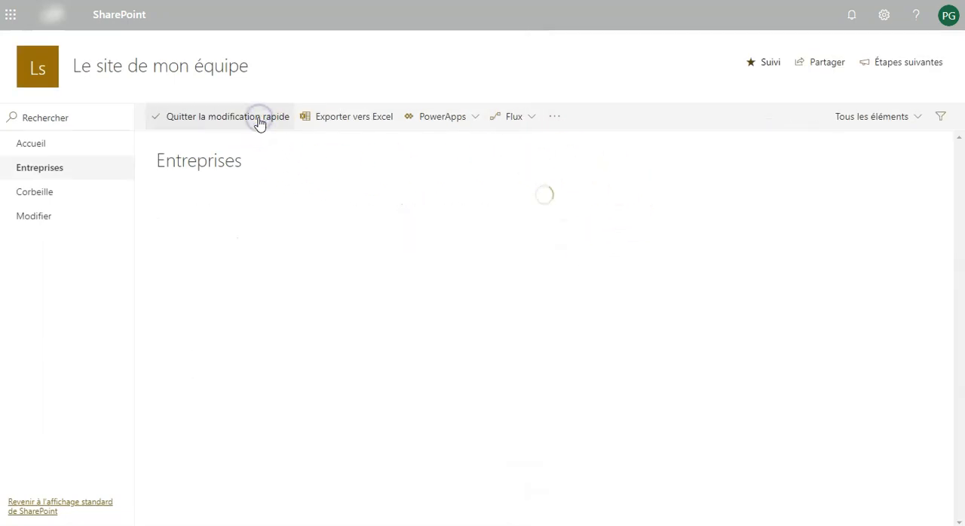
pyautogui.click(251, 257)
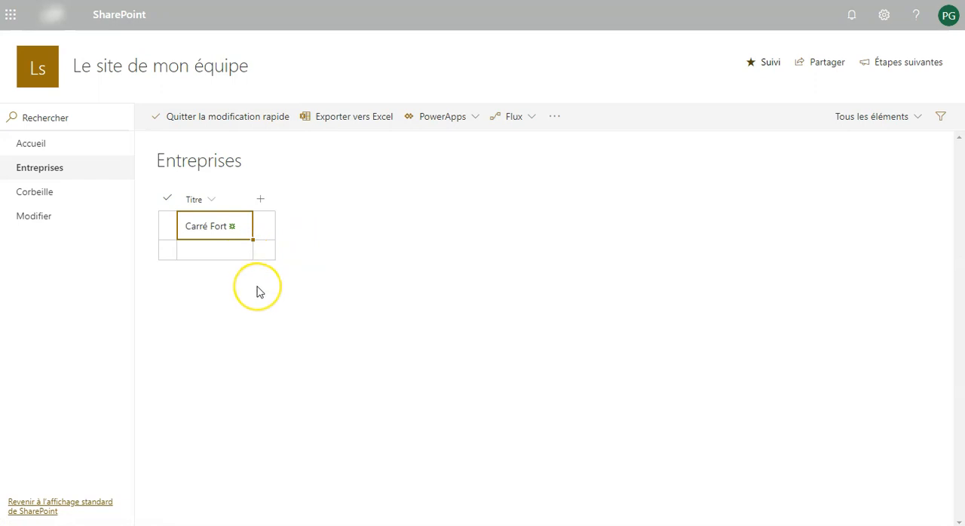
pyautogui.write('V Eau L')
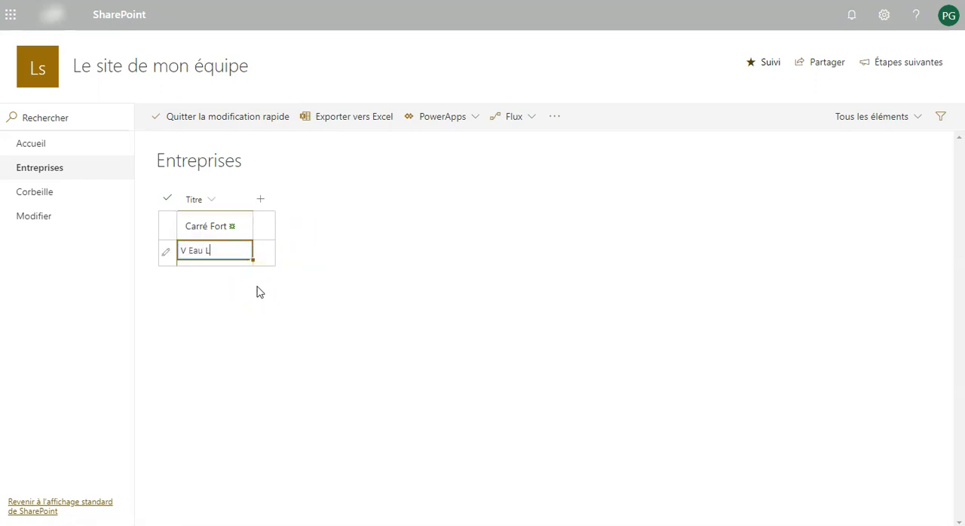
pyautogui.write('ia')
pyautogui.press('Return')
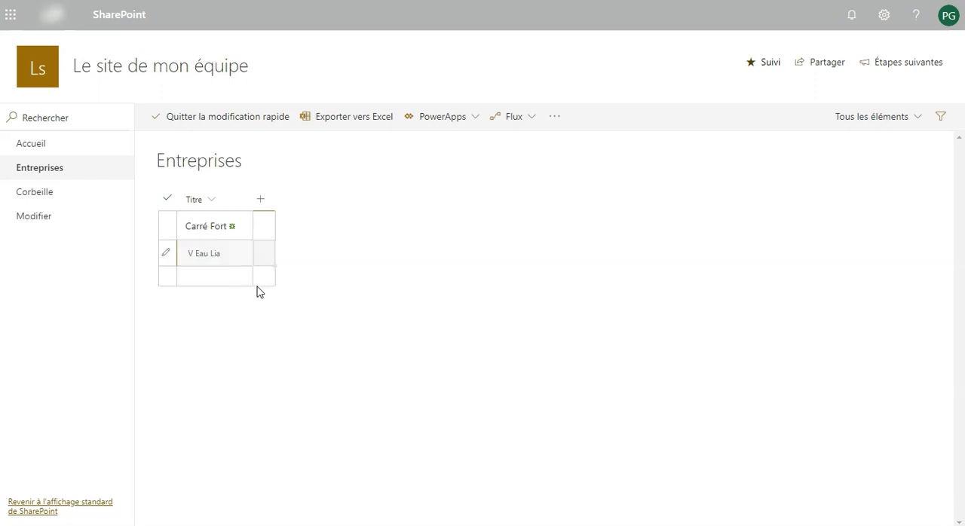
# Enter R Likid and Toy Toy Land as further titles, then exit quick edit
pyautogui.click(251, 282)
pyautogui.write('R Likid')
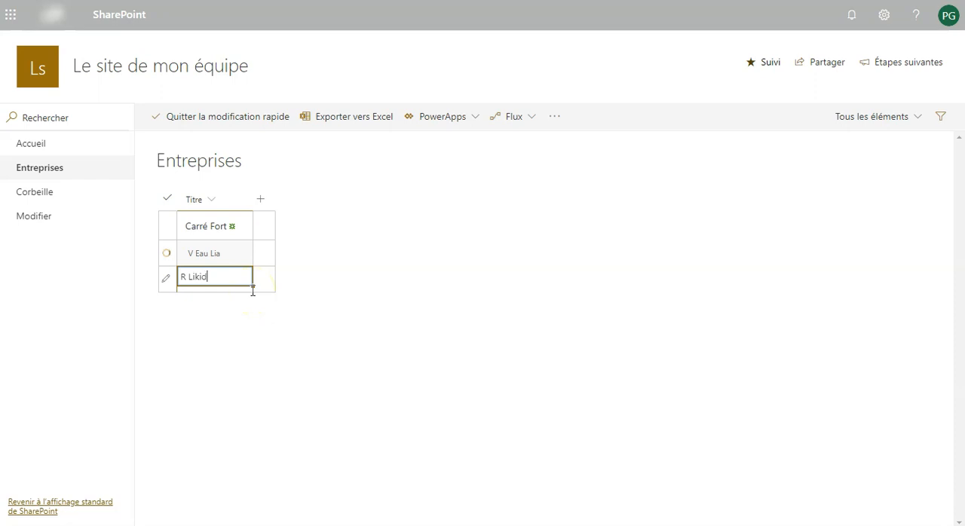
pyautogui.press('Return')
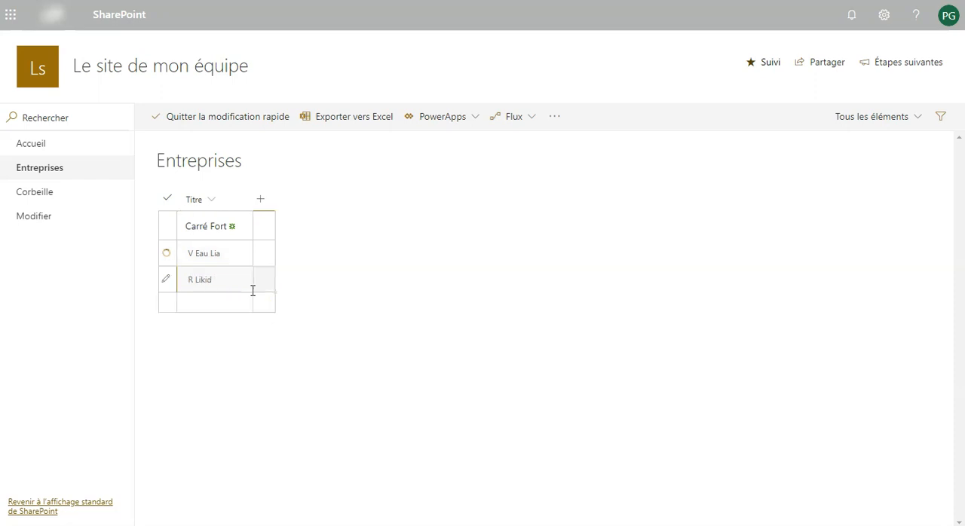
pyautogui.write('Toy Toy Land')
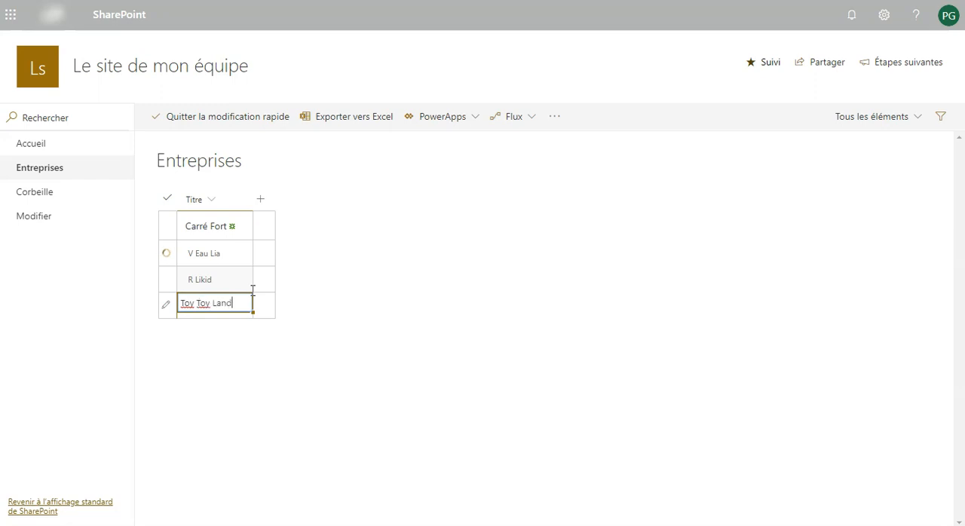
pyautogui.click(293, 308)
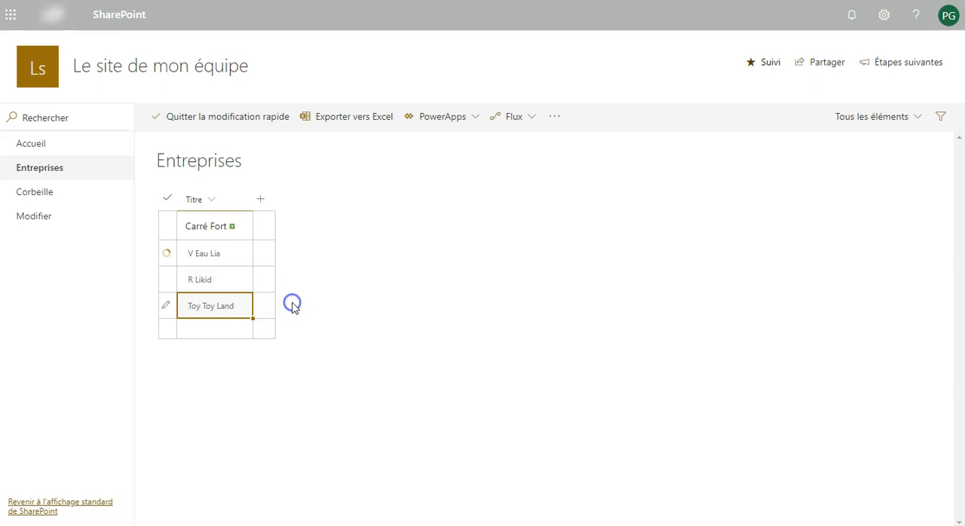
pyautogui.click(234, 126)
pyautogui.click(208, 122)
# From the site contents, create a new list named Opportunités
pyautogui.click(883, 16)
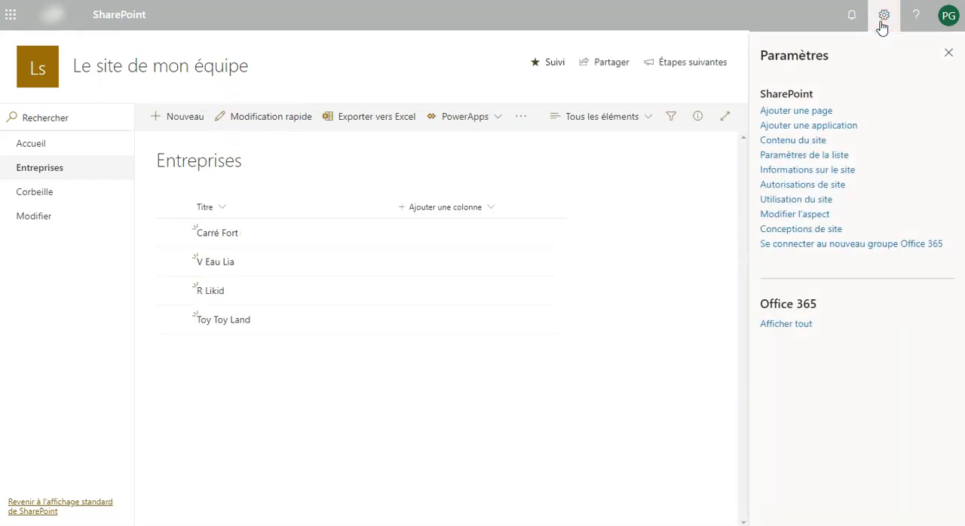
pyautogui.click(793, 142)
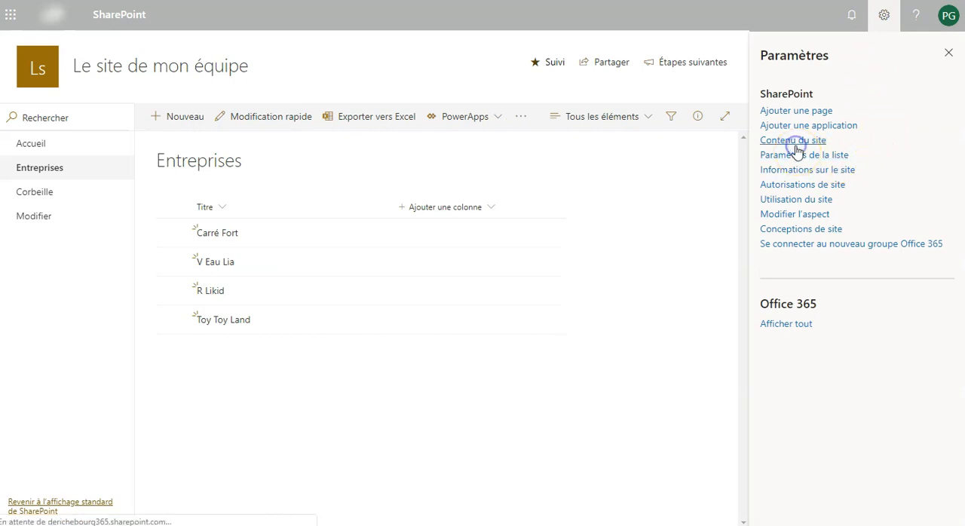
pyautogui.click(178, 121)
pyautogui.click(175, 142)
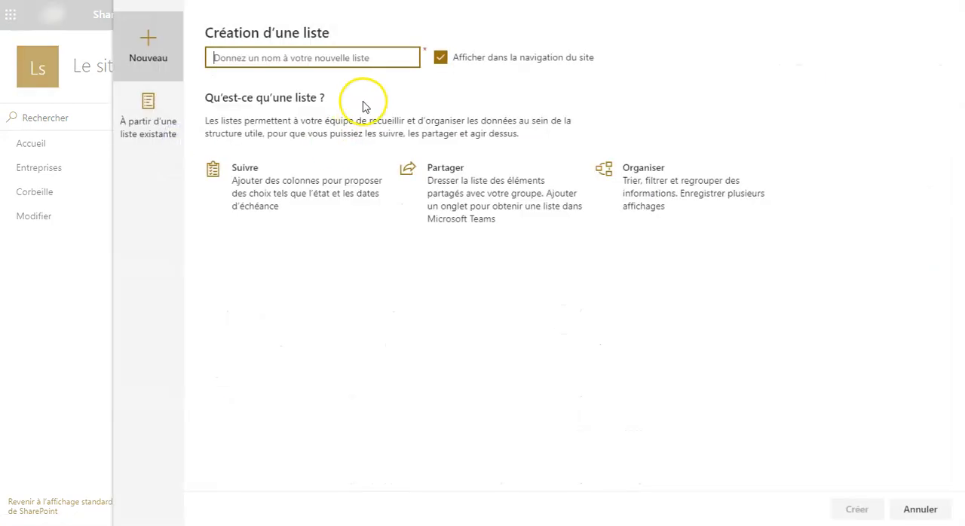
pyautogui.write('Opportunités')
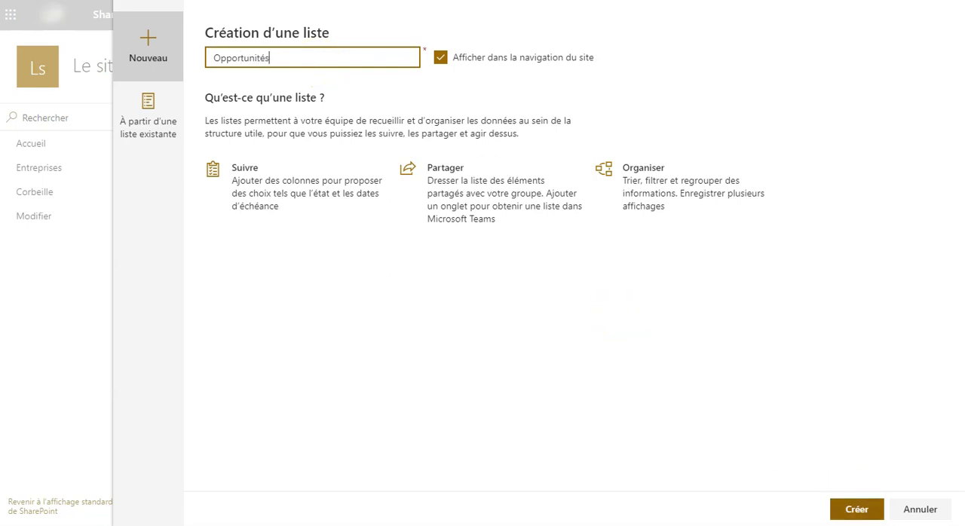
pyautogui.click(857, 509)
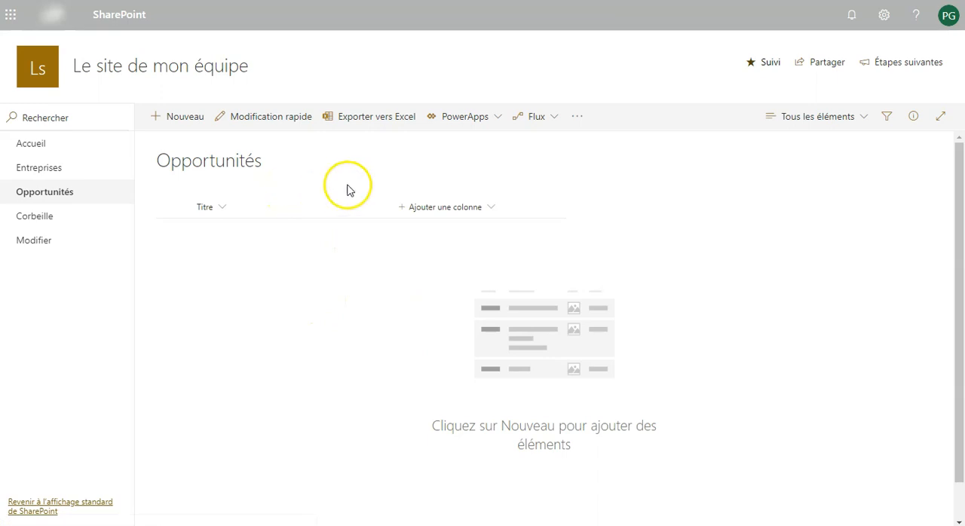
# Add a number column named CA Déposé to the Opportunités list
pyautogui.click(430, 208)
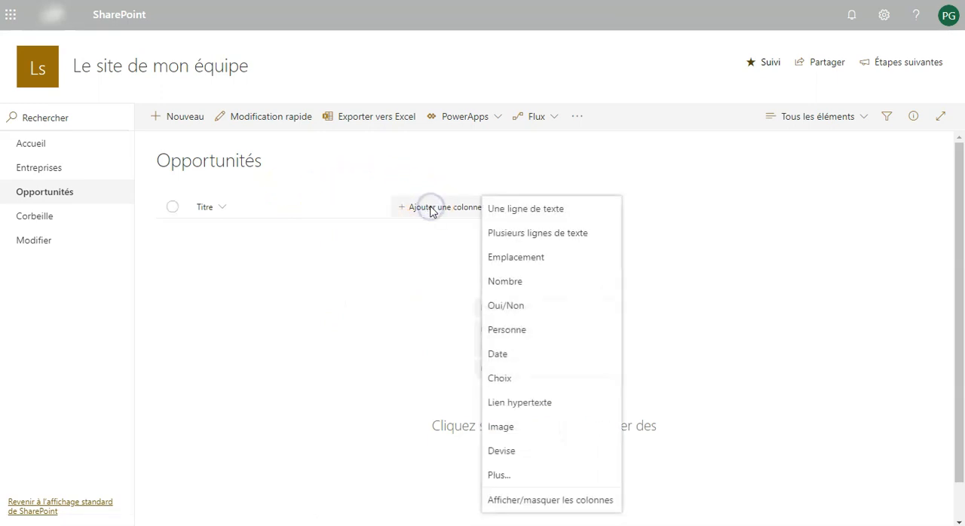
pyautogui.click(514, 288)
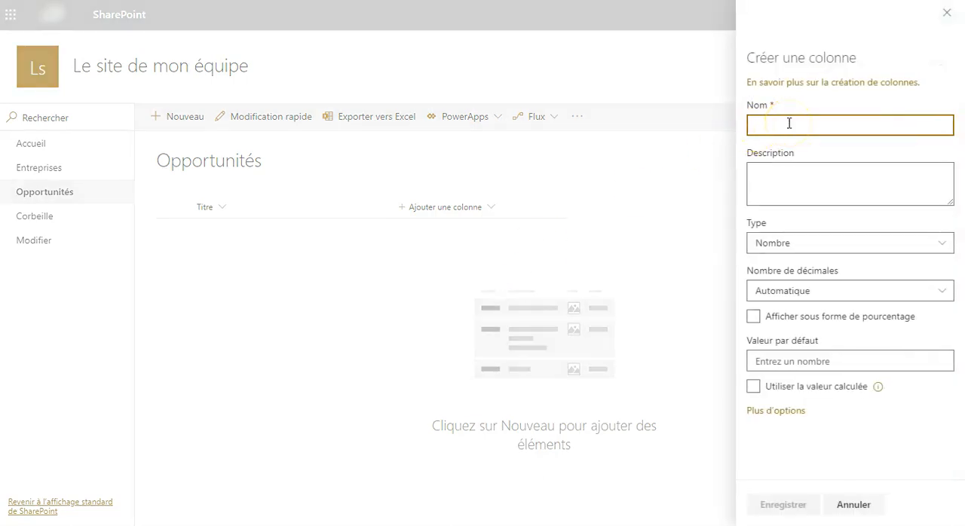
pyautogui.write('CA Déposé')
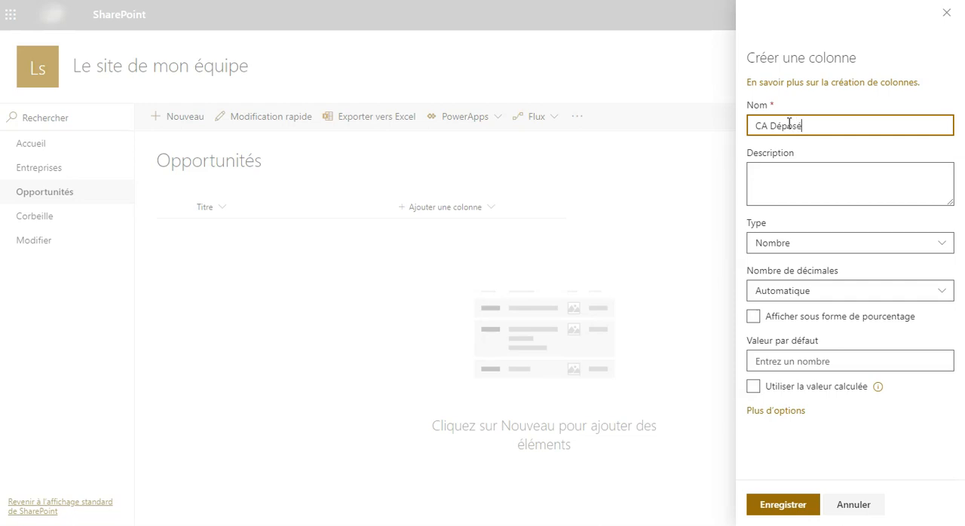
pyautogui.click(784, 505)
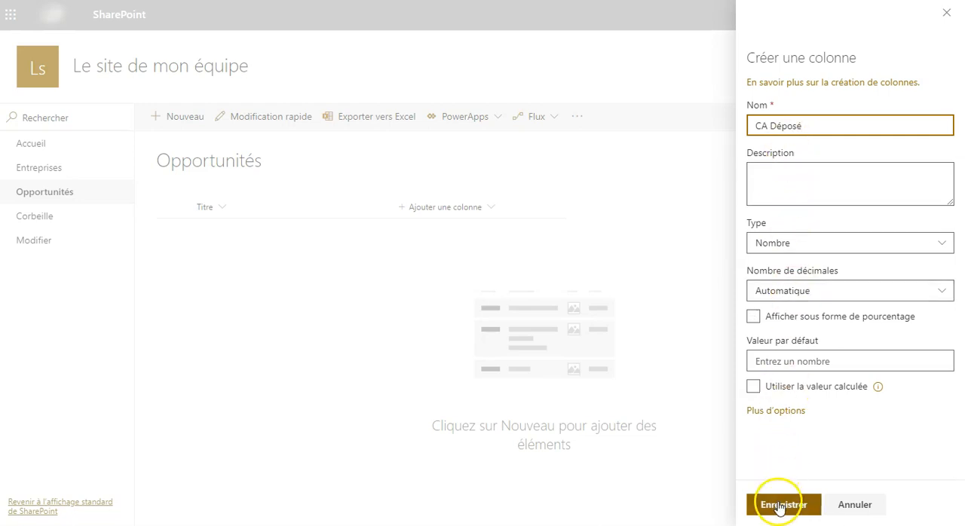
# Add a second number column named CA signé to the list
pyautogui.click(554, 208)
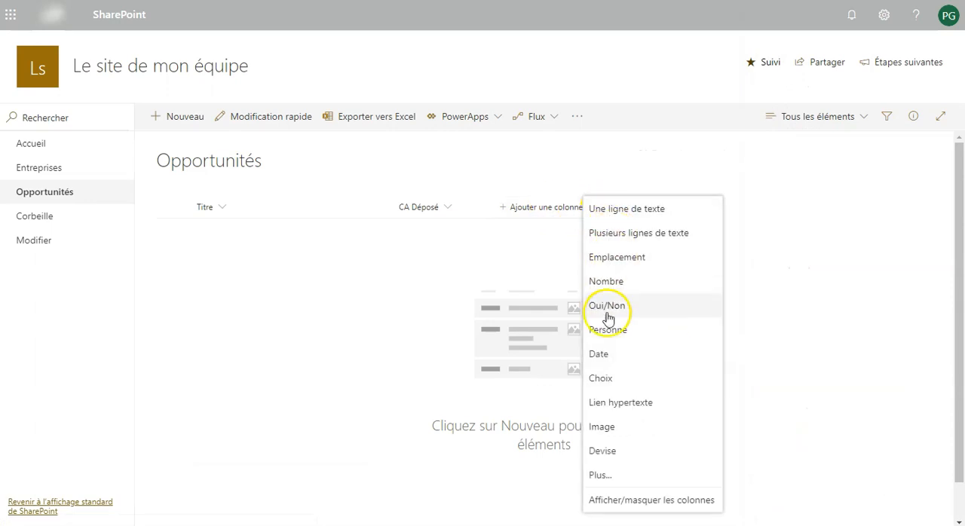
pyautogui.click(607, 282)
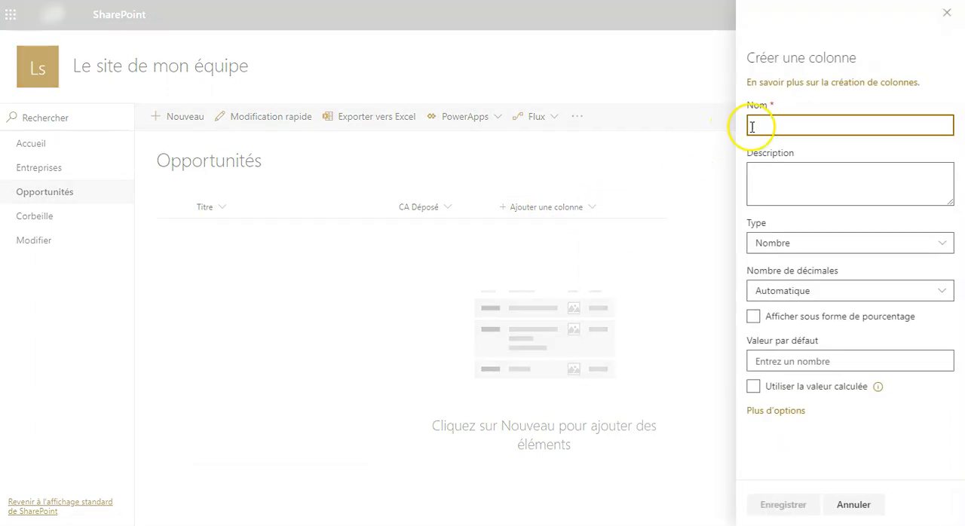
pyautogui.write('CA sign')
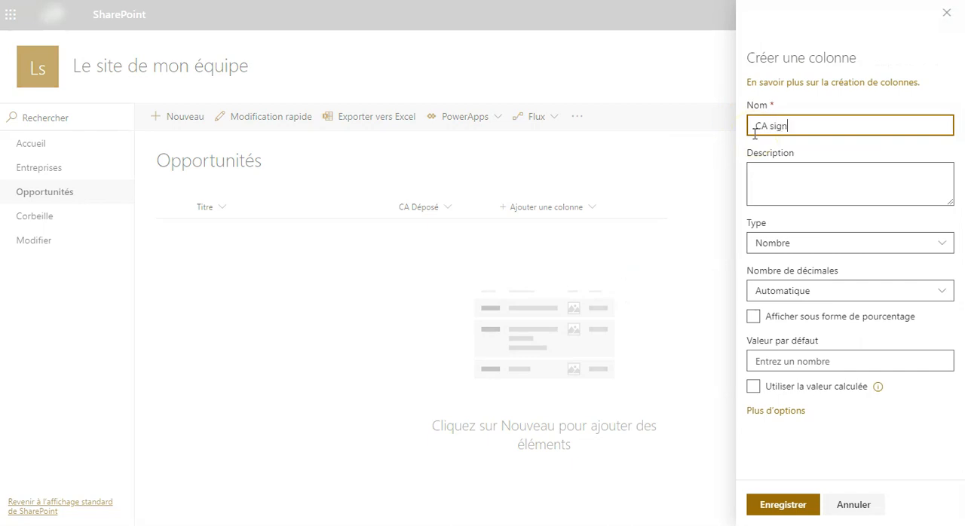
pyautogui.write('é')
pyautogui.click(792, 505)
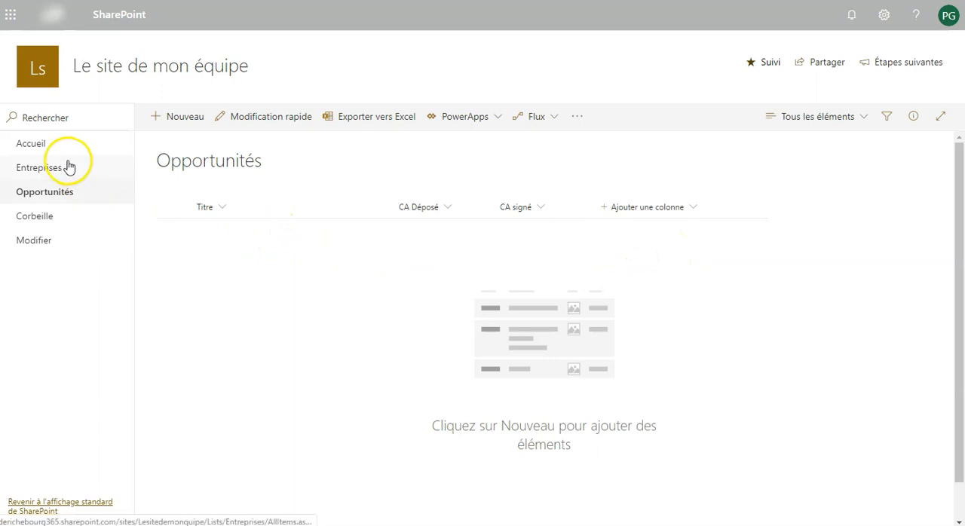
# Open the full column creation page, name the new column Entreprise and choose the lookup (Recherche) type
pyautogui.click(633, 215)
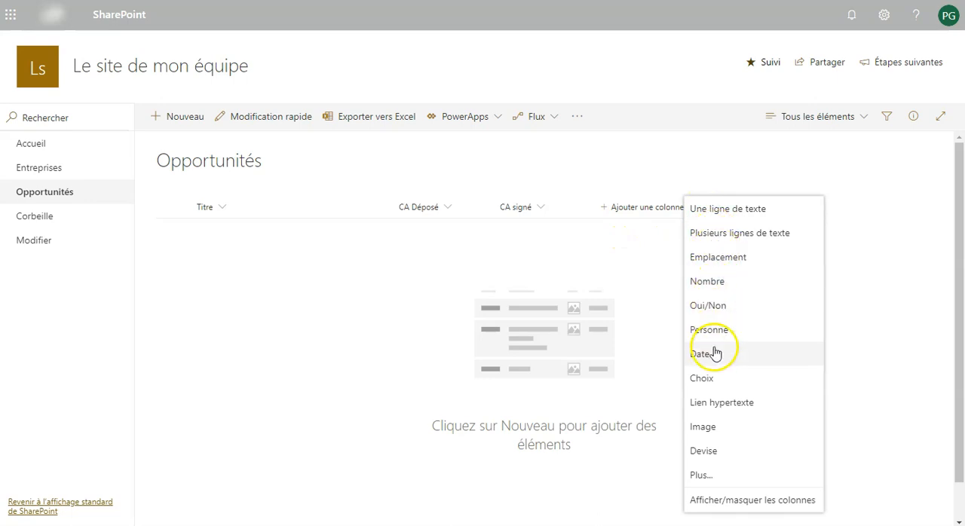
pyautogui.click(705, 473)
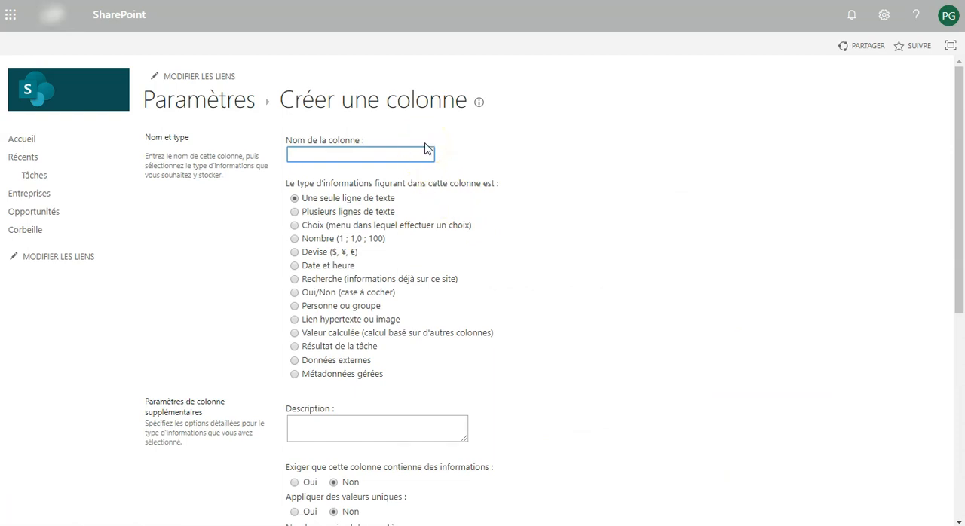
pyautogui.write('Entre')
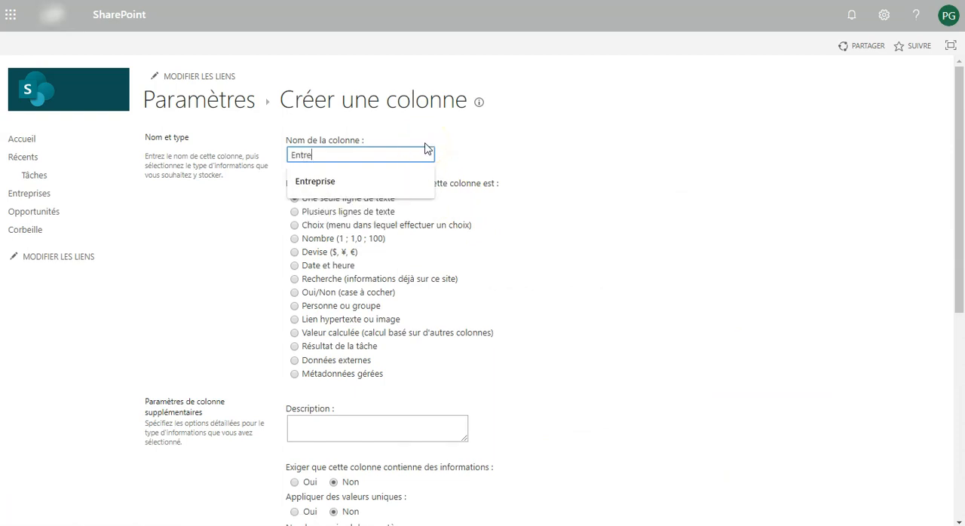
pyautogui.write('prise')
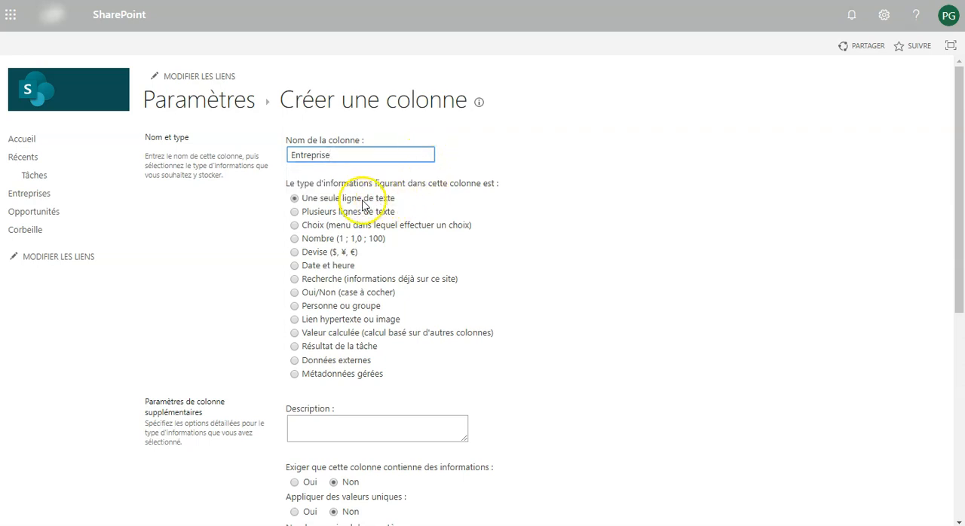
pyautogui.click(295, 279)
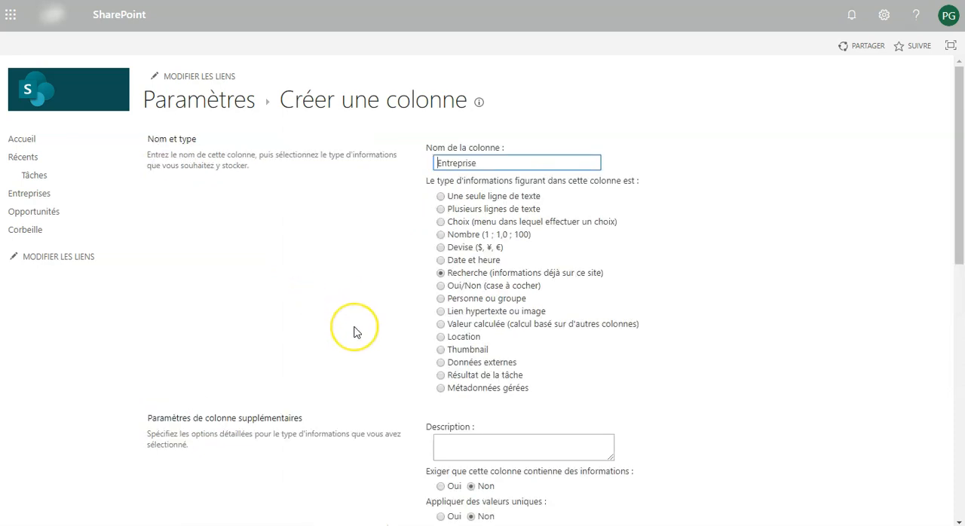
# Make the Entreprise column required and take its information from the Entreprises list
pyautogui.scroll(-1, 356, 330)
pyautogui.scroll(-2, 355, 329)
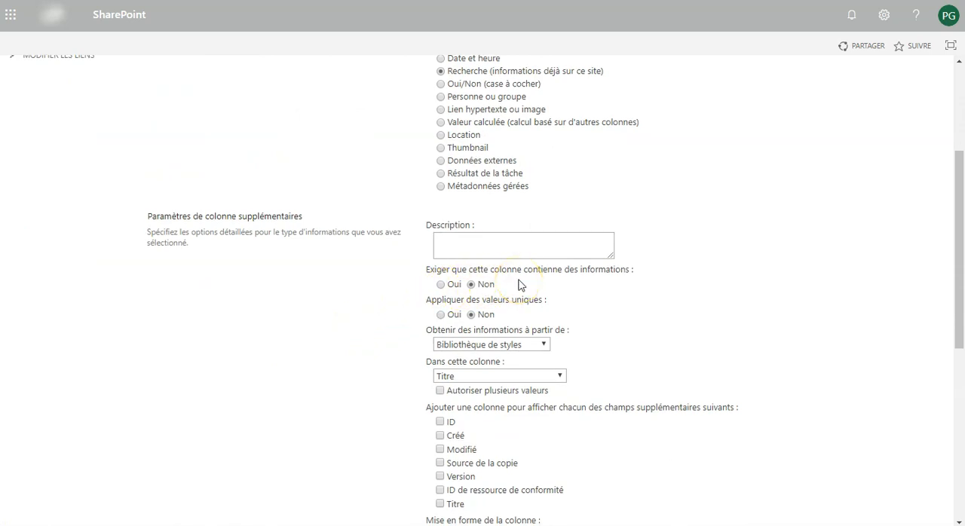
pyautogui.click(442, 284)
pyautogui.scroll(-2, 578, 303)
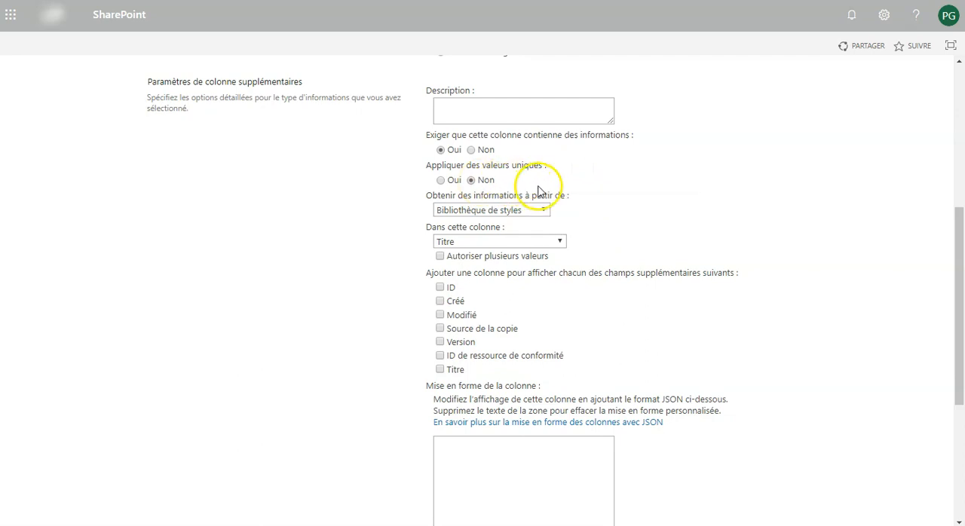
pyautogui.click(503, 212)
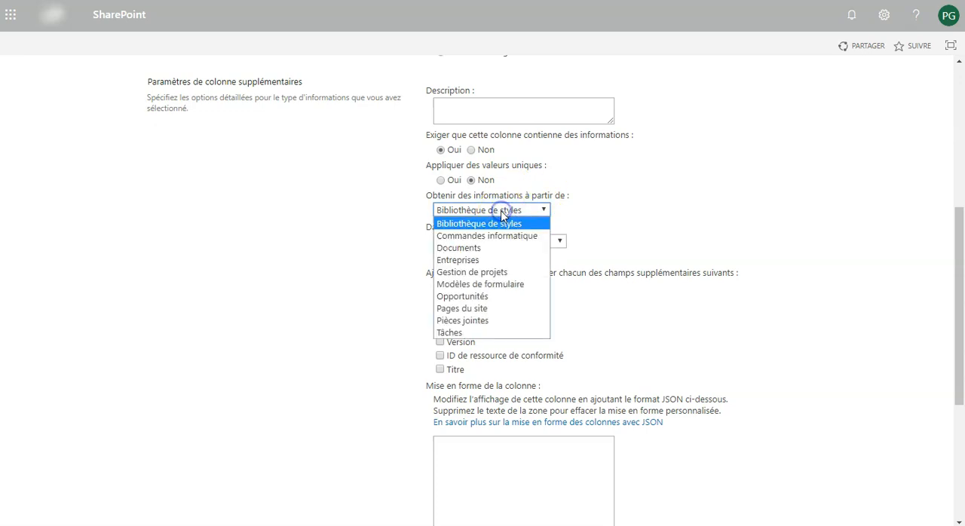
pyautogui.click(460, 261)
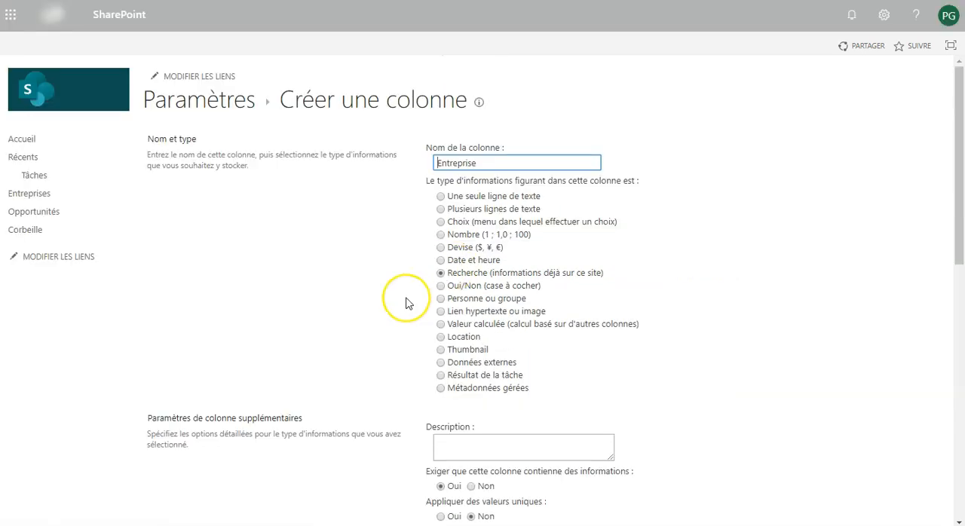
# Set the lookup to use the Titre column of Entreprises and confirm the column creation
pyautogui.scroll(-1, 405, 304)
pyautogui.scroll(-4, 406, 303)
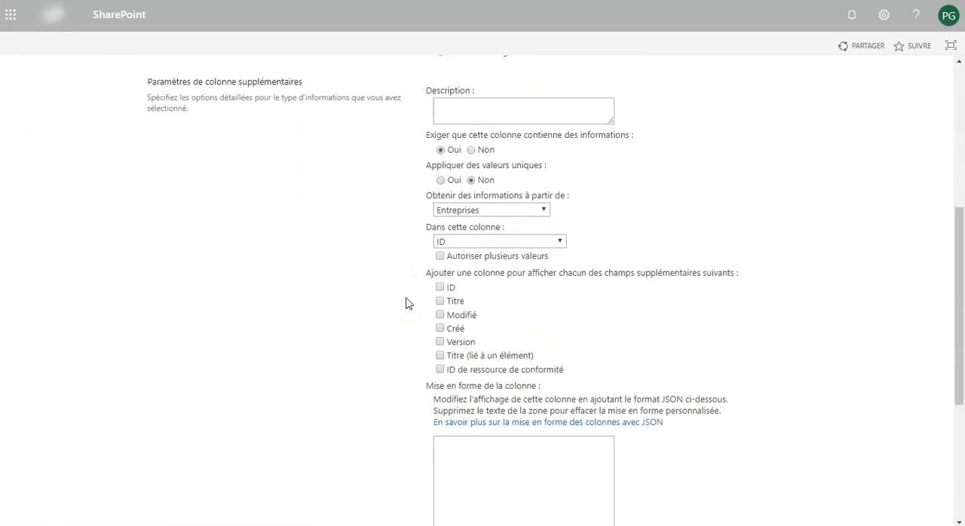
pyautogui.click(483, 241)
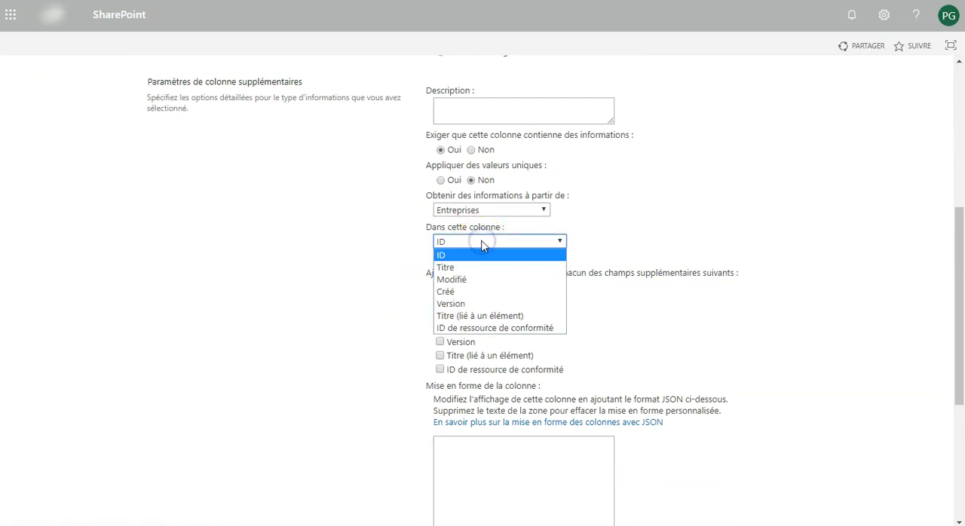
pyautogui.click(458, 268)
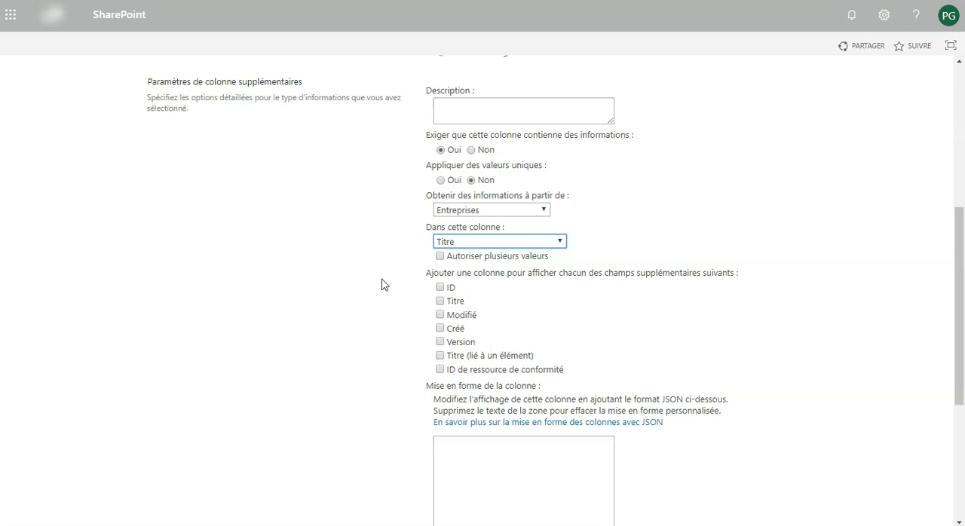
pyautogui.scroll(-1, 381, 285)
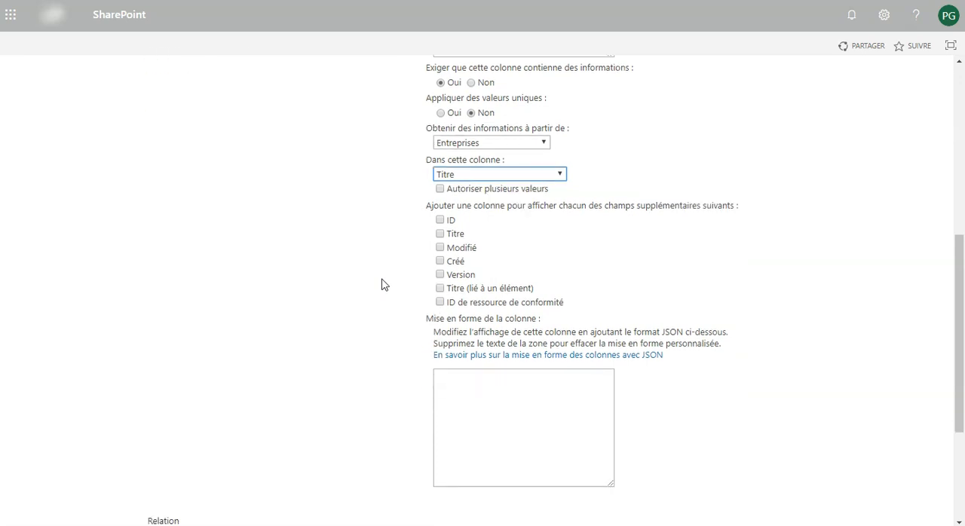
pyautogui.scroll(-3, 381, 285)
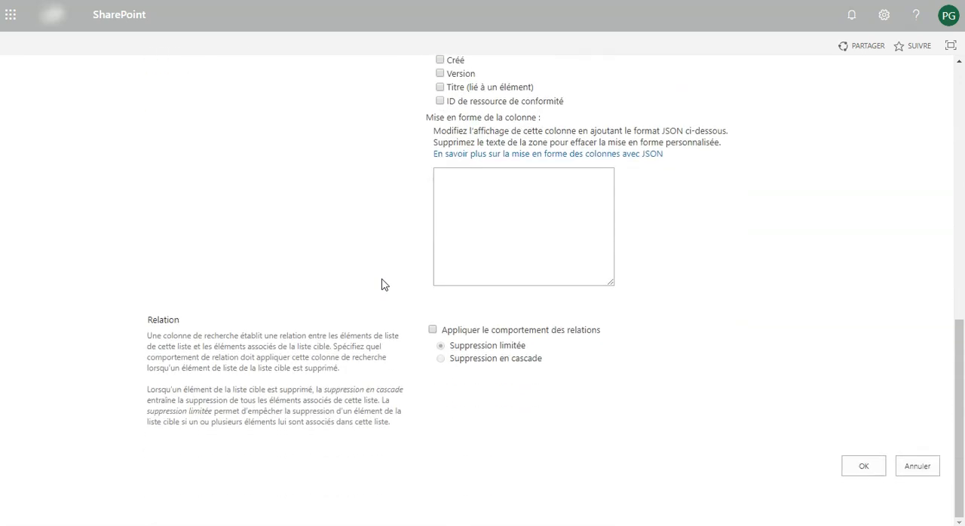
pyautogui.click(853, 470)
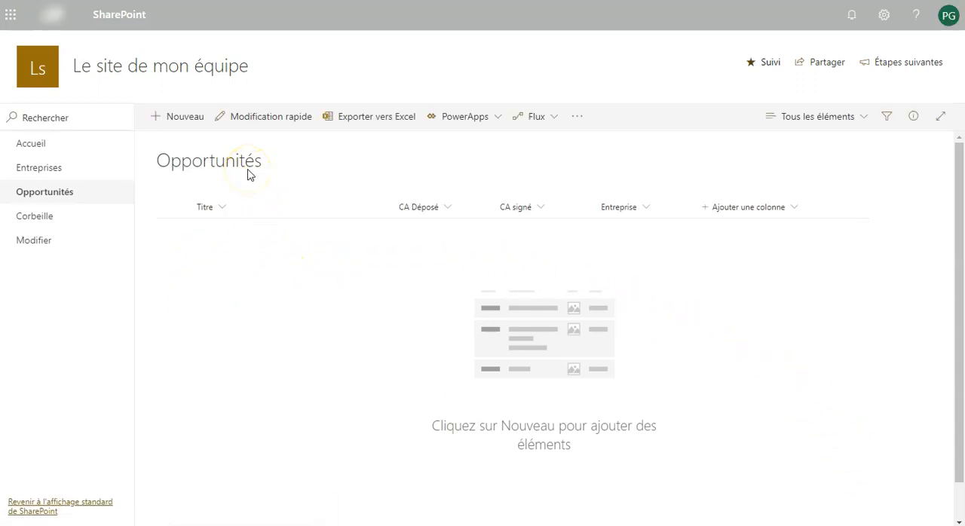
# Start a new opportunity titled Nettoyage des locaux with CA Déposé set to 50000
pyautogui.click(190, 125)
pyautogui.click(579, 138)
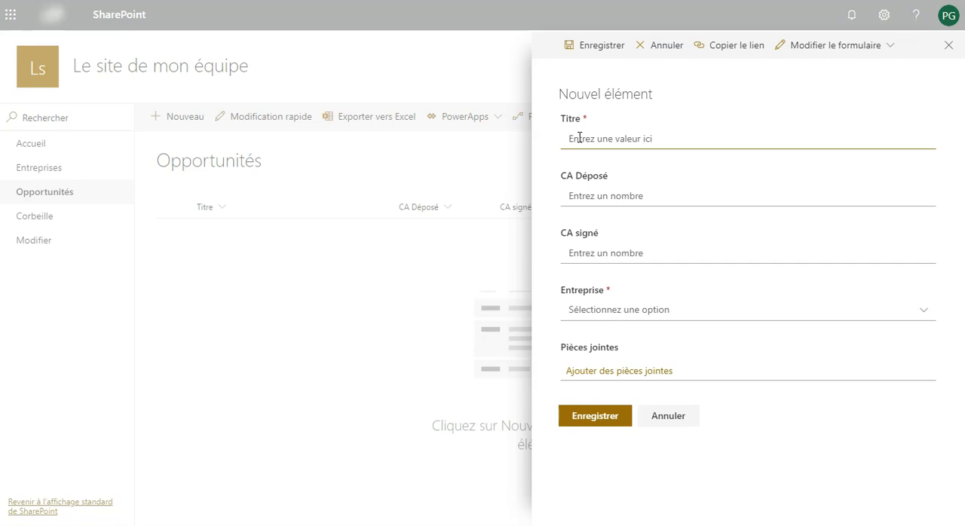
pyautogui.write('Nettoyage des locaux')
pyautogui.click(586, 183)
pyautogui.click(587, 189)
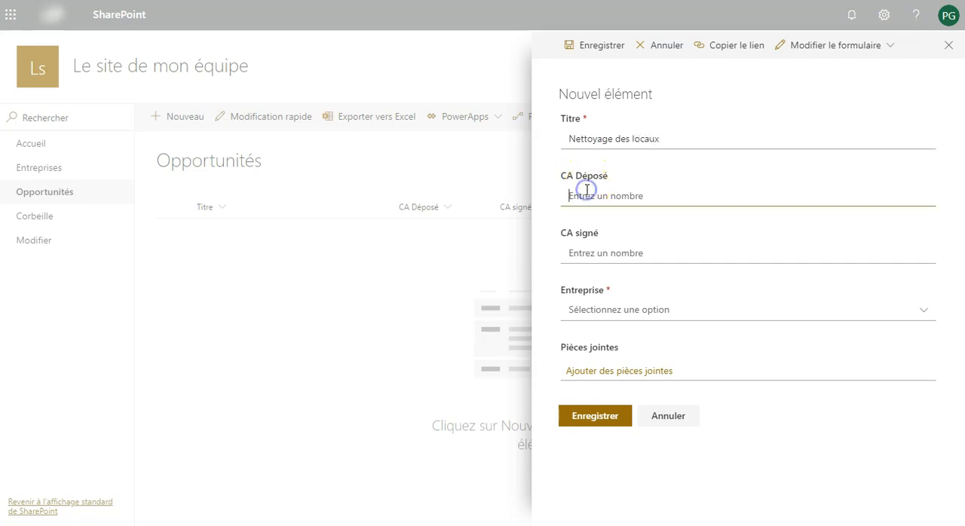
pyautogui.write('50000')
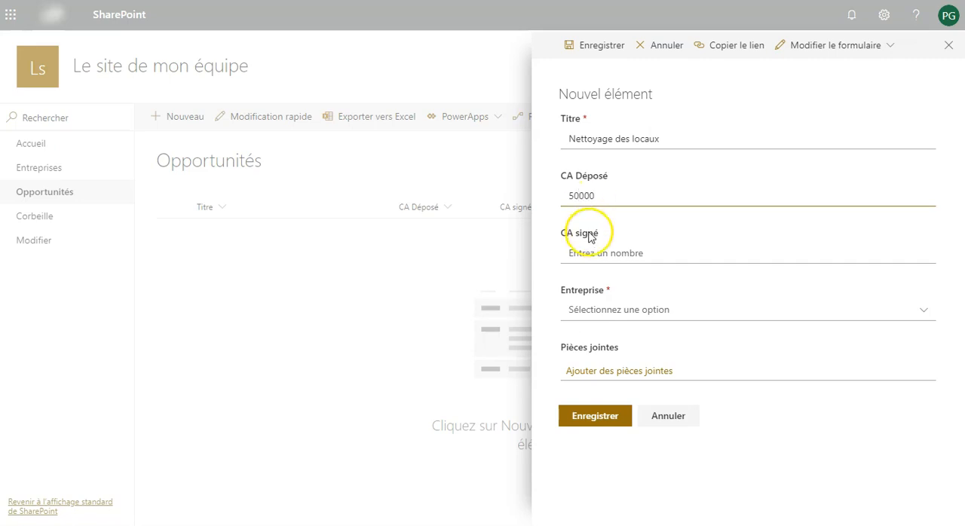
# Set CA signé to 49000, choose Carré Fort as the Entreprise, and save the item
pyautogui.click(588, 252)
pyautogui.write('49000')
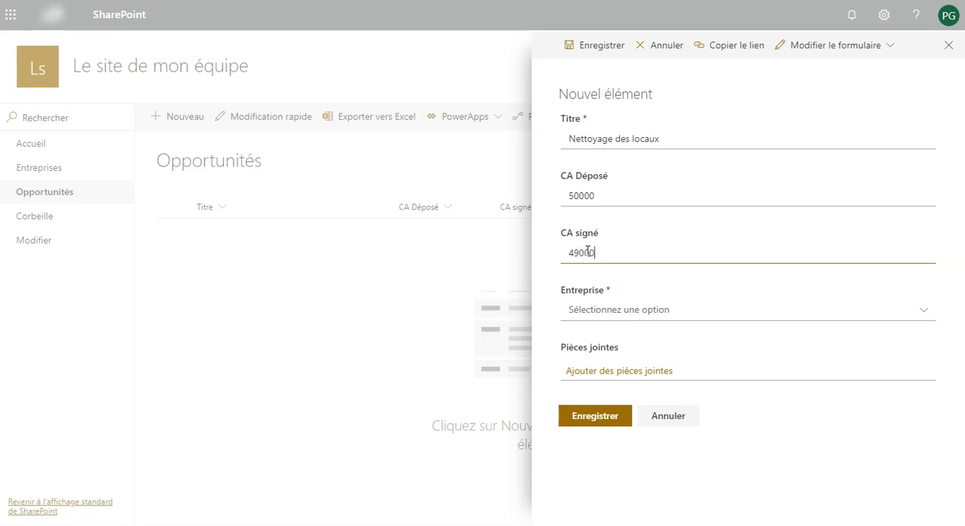
pyautogui.click(593, 309)
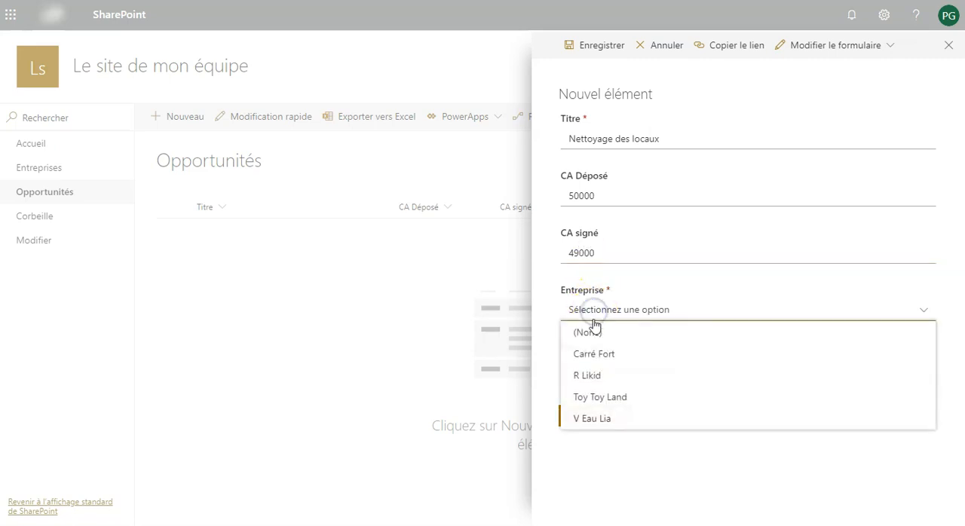
pyautogui.click(608, 355)
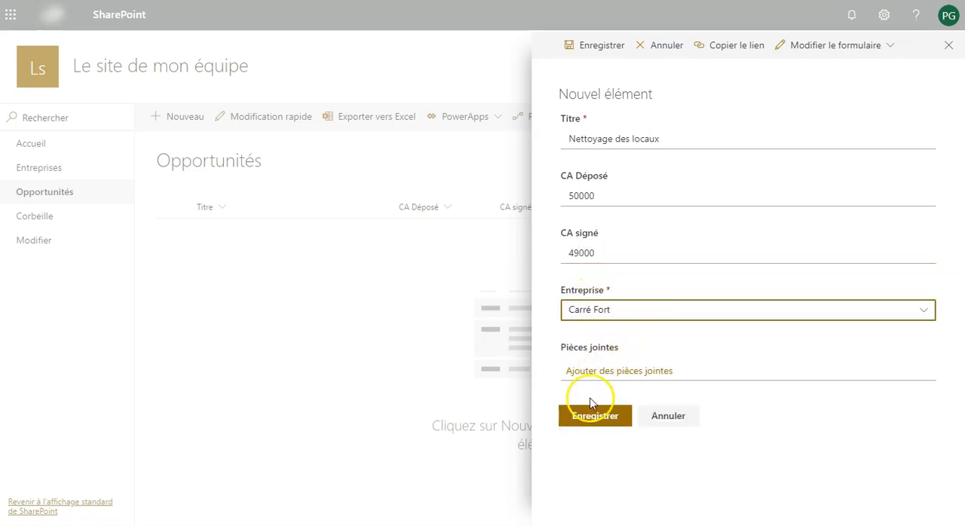
pyautogui.click(587, 421)
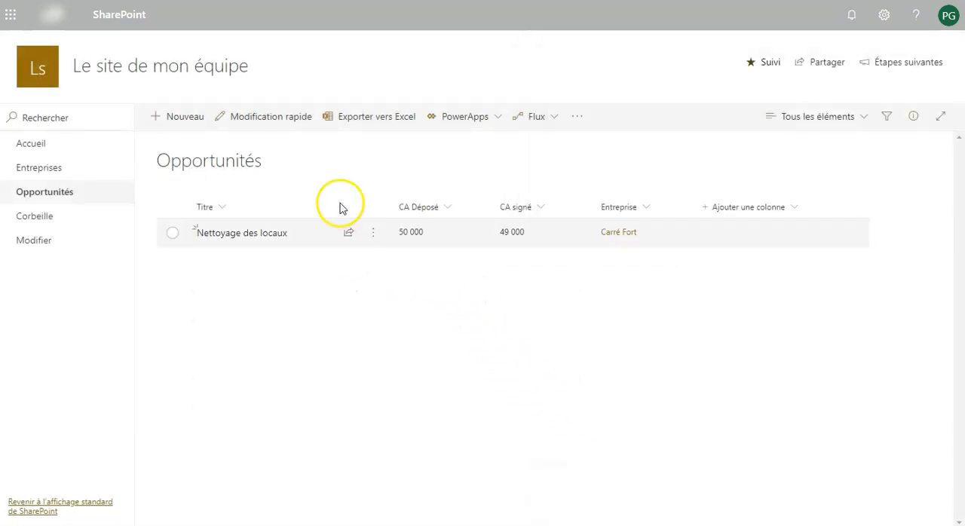
# Switch to quick edit and enter Location de matériel as the title of a new row
pyautogui.click(259, 126)
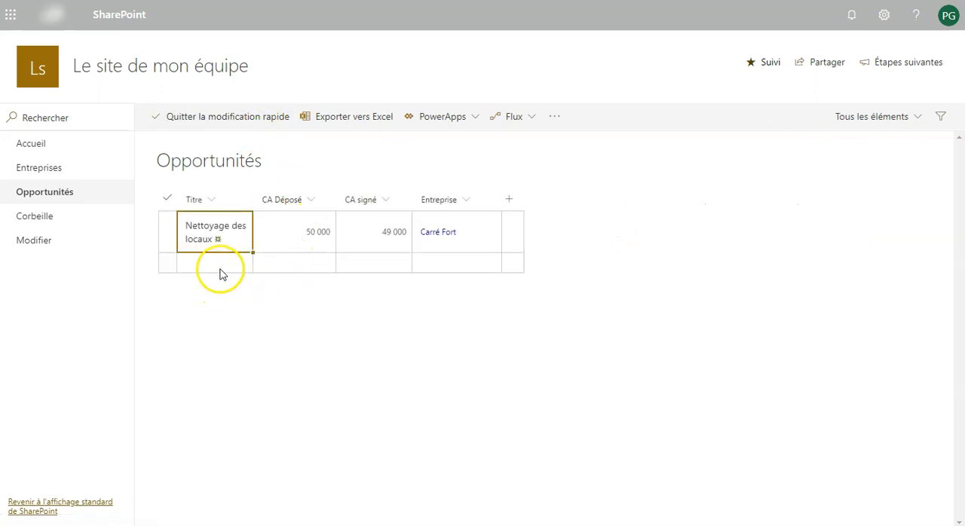
pyautogui.click(215, 262)
pyautogui.write('Location')
pyautogui.write(' de mat')
pyautogui.write('ériel')
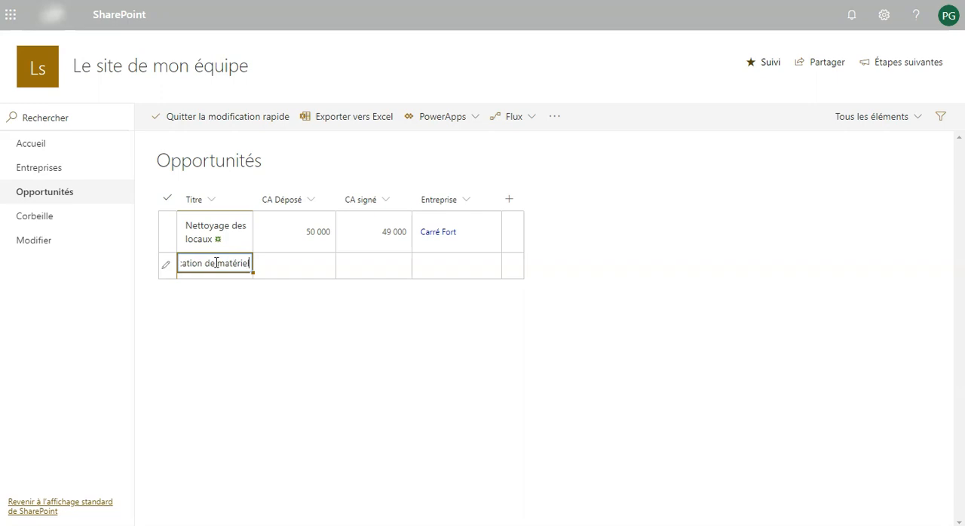
# Enter 20000 for both CA Déposé and CA signé on the Location de matériel row
pyautogui.press('Tab')
pyautogui.write('2')
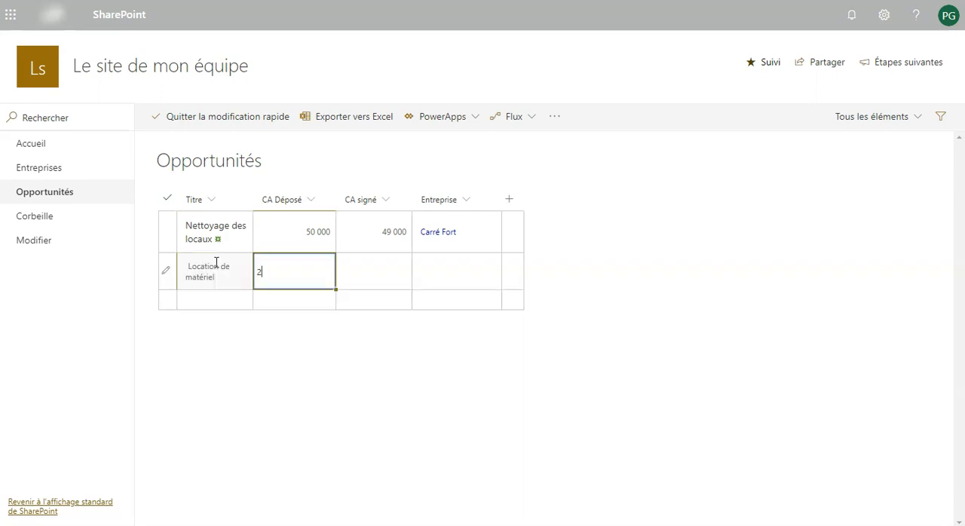
pyautogui.write('0000')
pyautogui.press('Tab')
pyautogui.write('20000')
pyautogui.press('Tab')
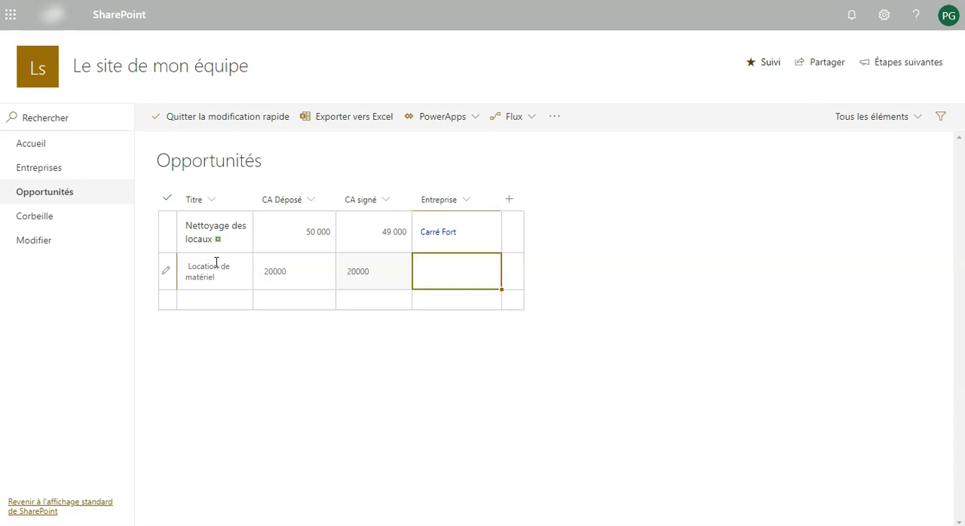
# Pick Carré Fort as the row's Entreprise and exit quick edit
pyautogui.click(489, 264)
pyautogui.click(457, 286)
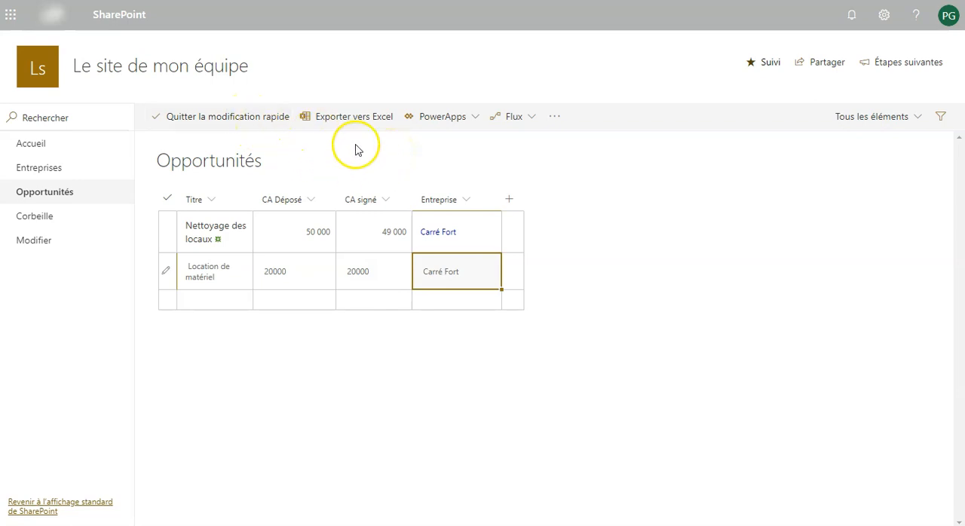
pyautogui.click(244, 118)
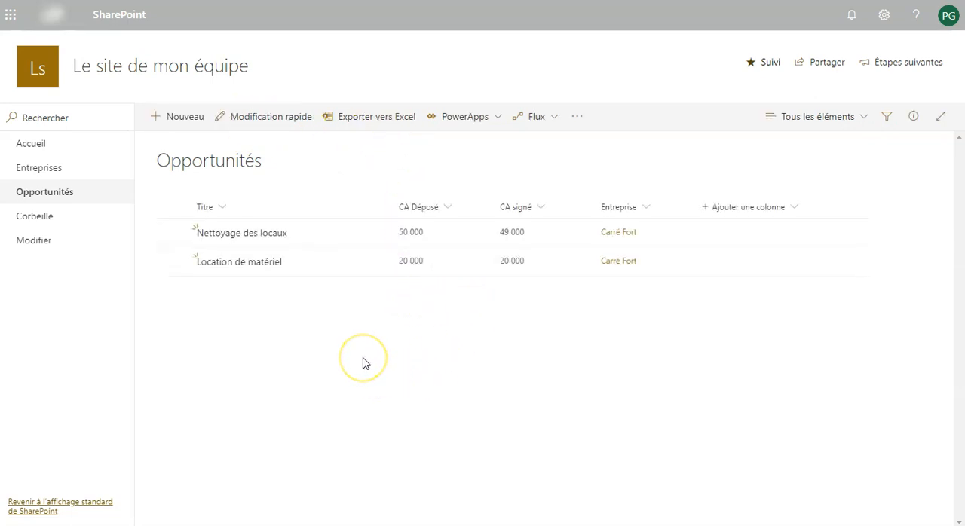
pyautogui.click(349, 113)
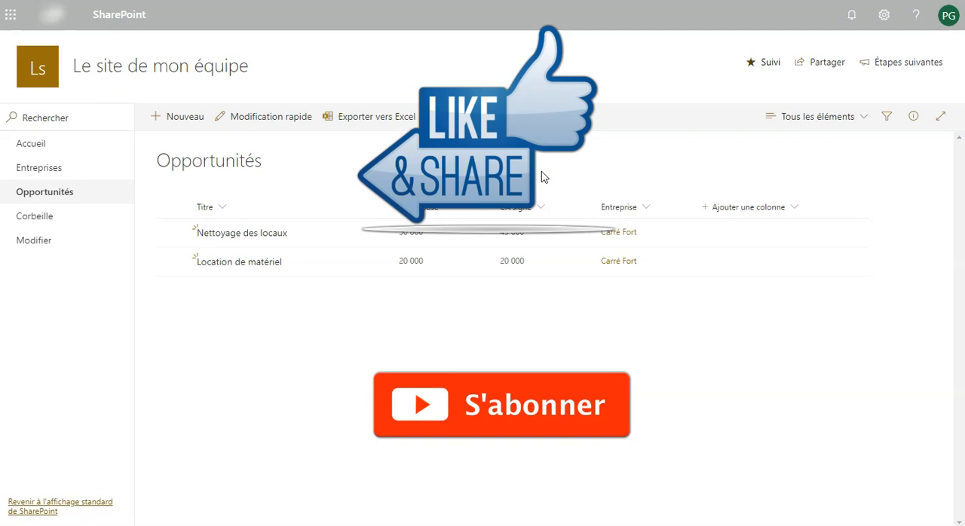
pyautogui.click(582, 173)
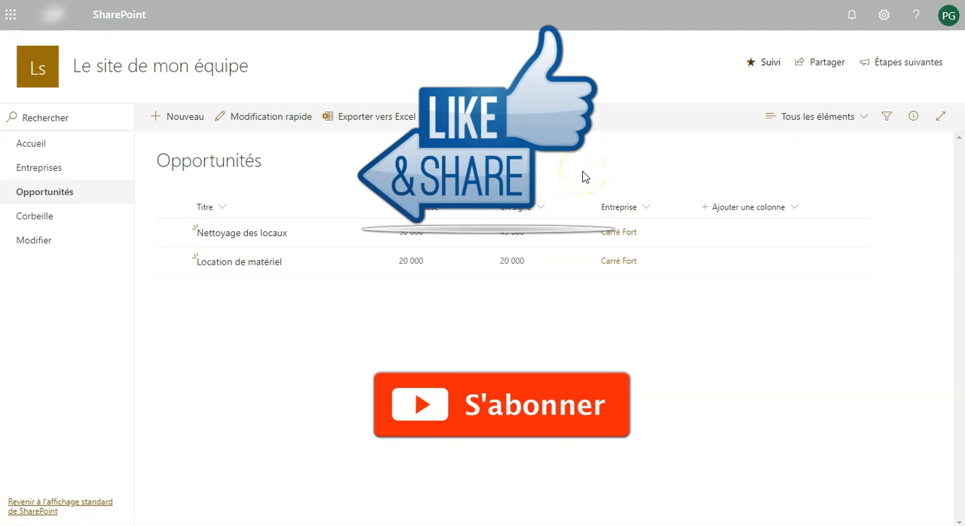